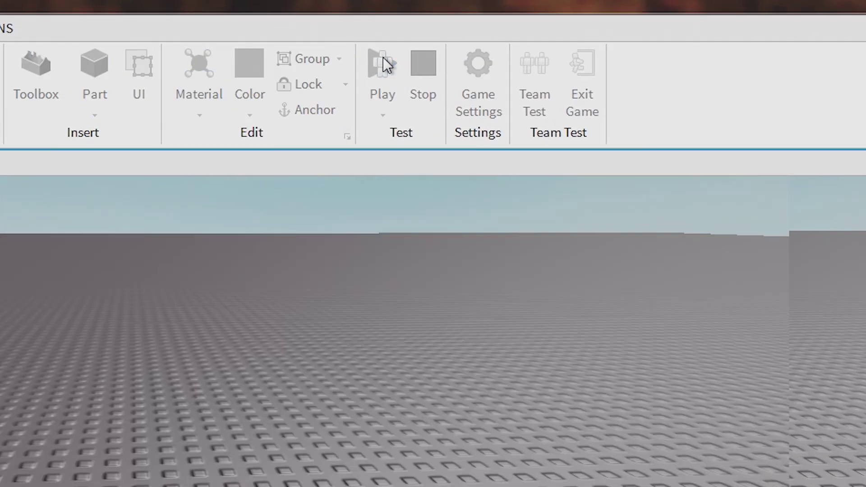
Start a play test, show the Explorer, and copy the player's character model from Workspace.
left_click(383, 64)
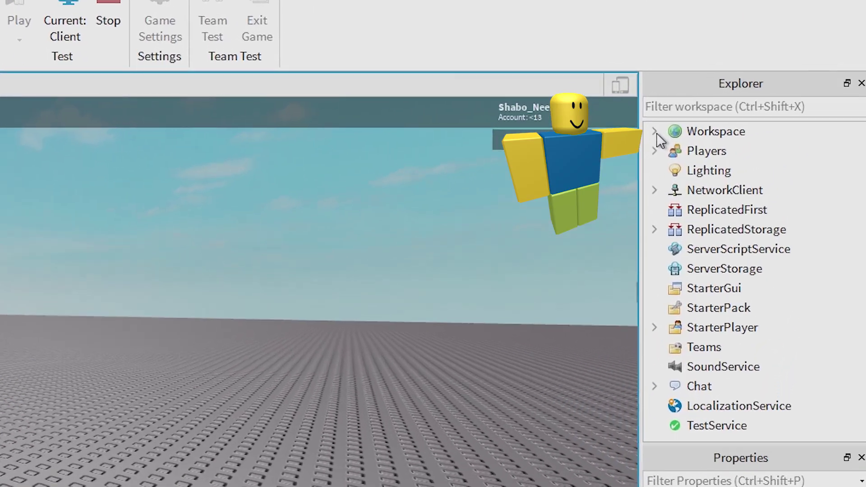
left_click(649, 134)
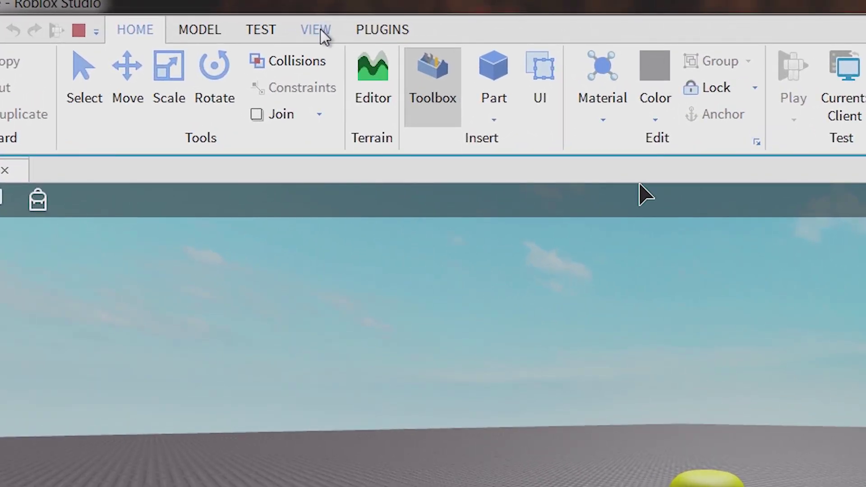
left_click(322, 31)
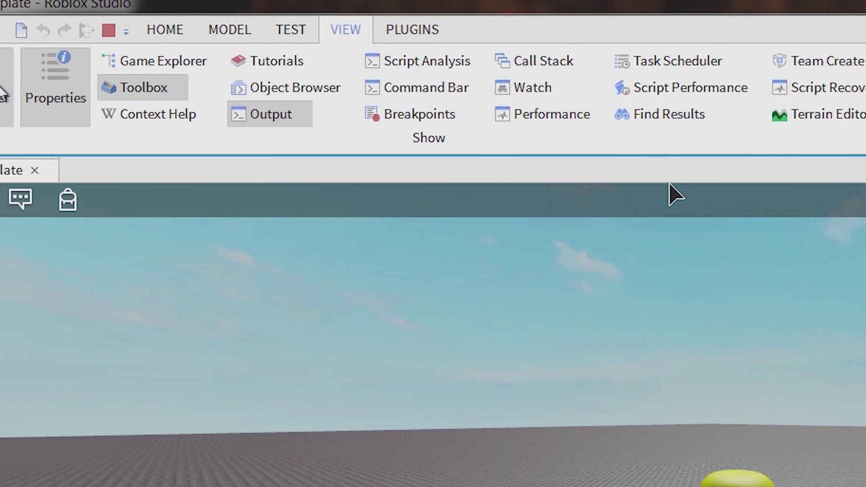
left_click(56, 98)
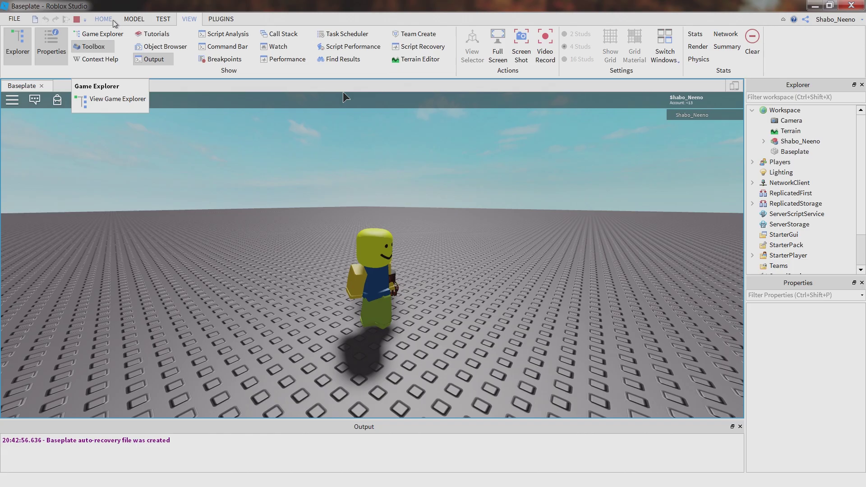
left_click(217, 30)
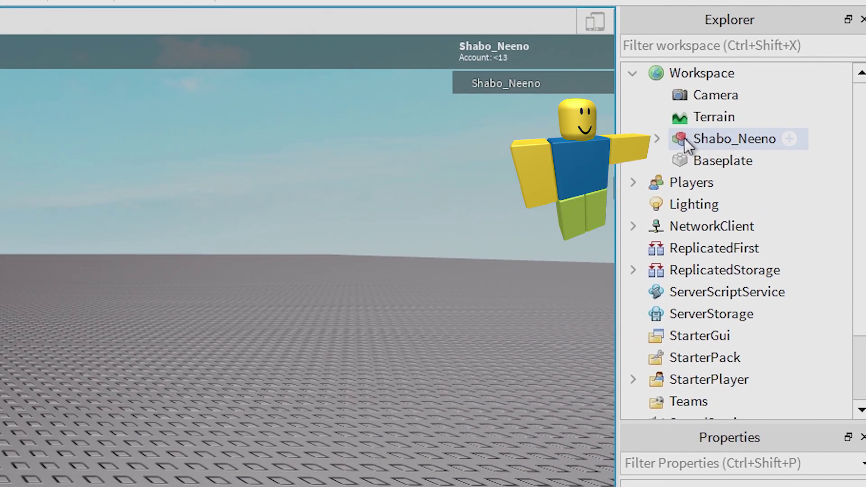
right_click(690, 141)
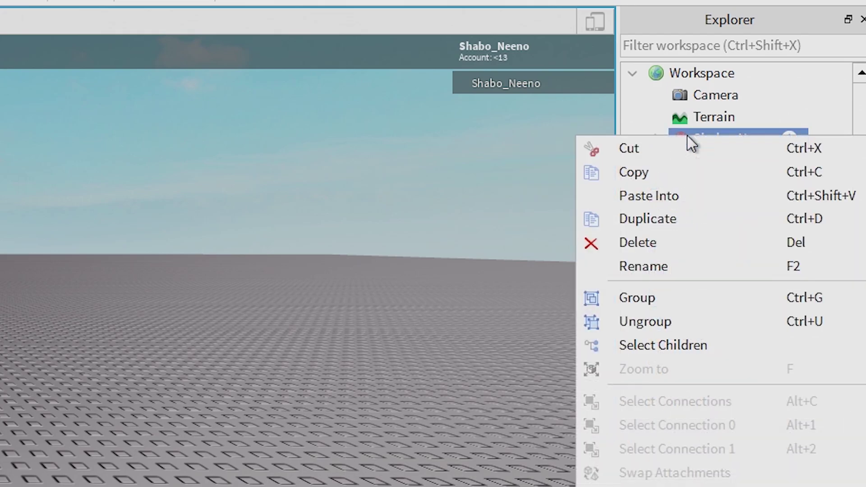
left_click(640, 177)
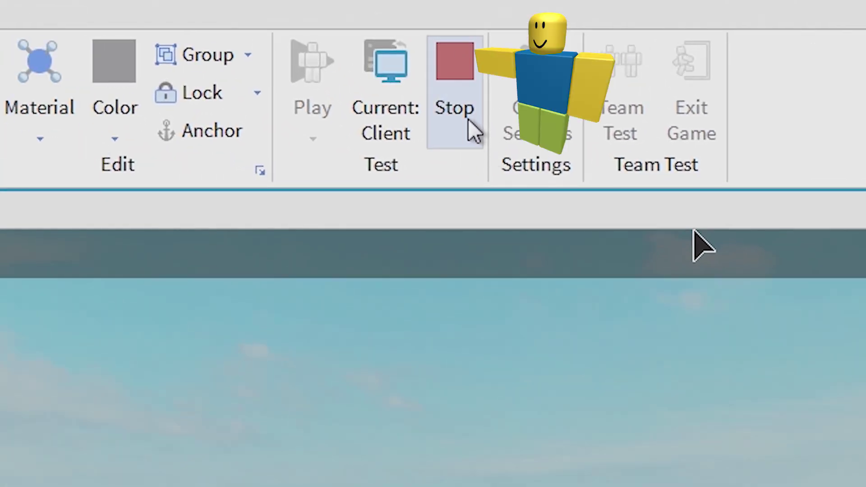
Stop the play test, paste the character into Workspace and move it across the baseplate.
left_click(469, 121)
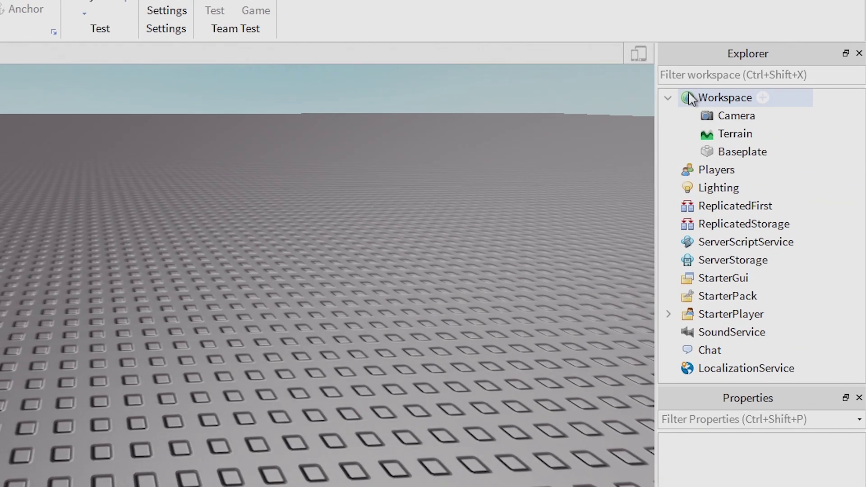
key("ctrl+v")
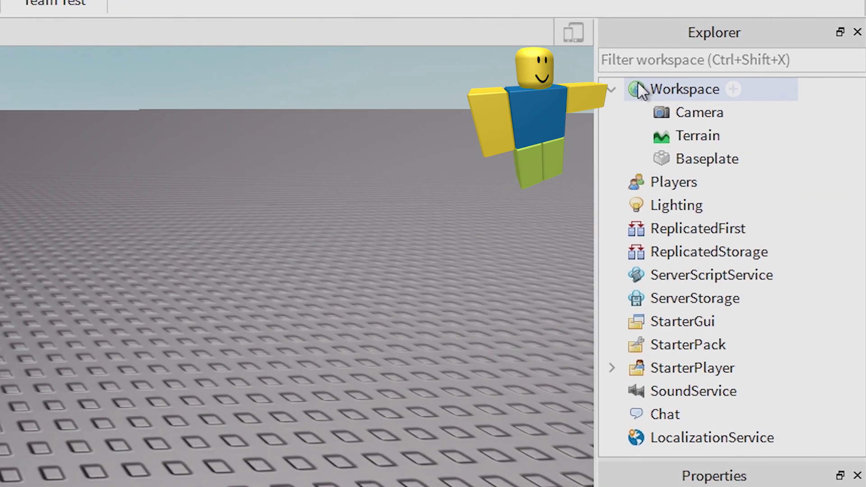
right_click(641, 89)
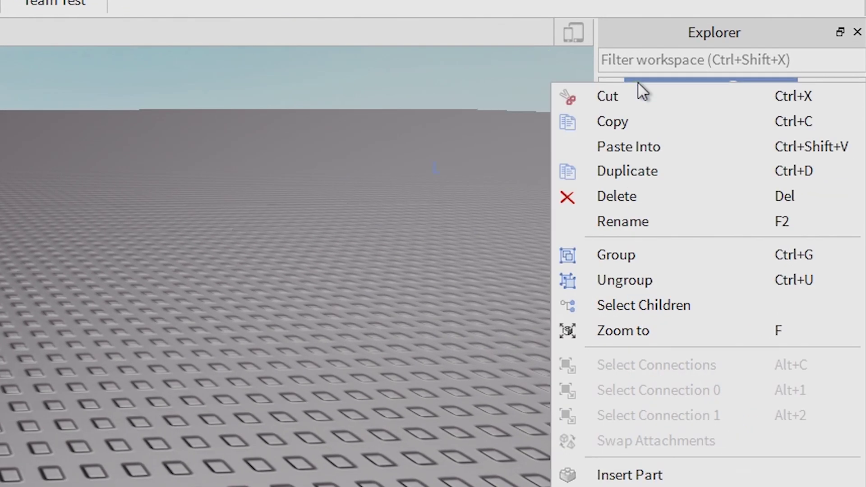
left_click(610, 152)
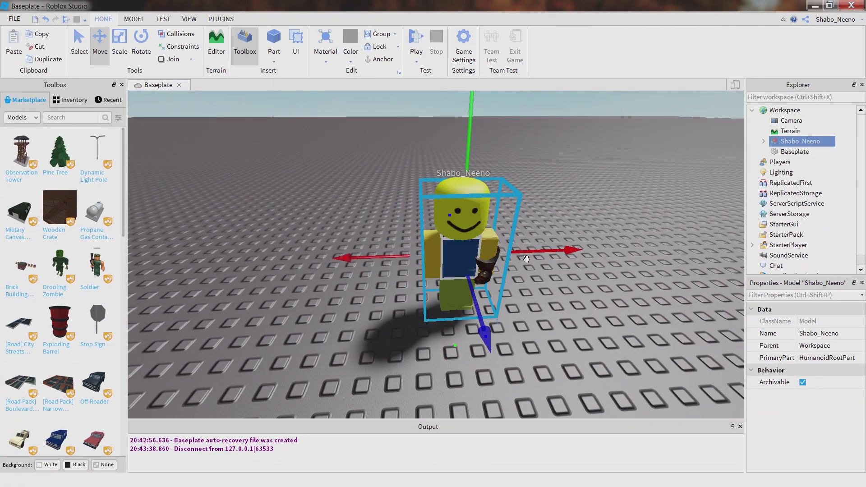
left_click_drag(397, 257, 388, 234)
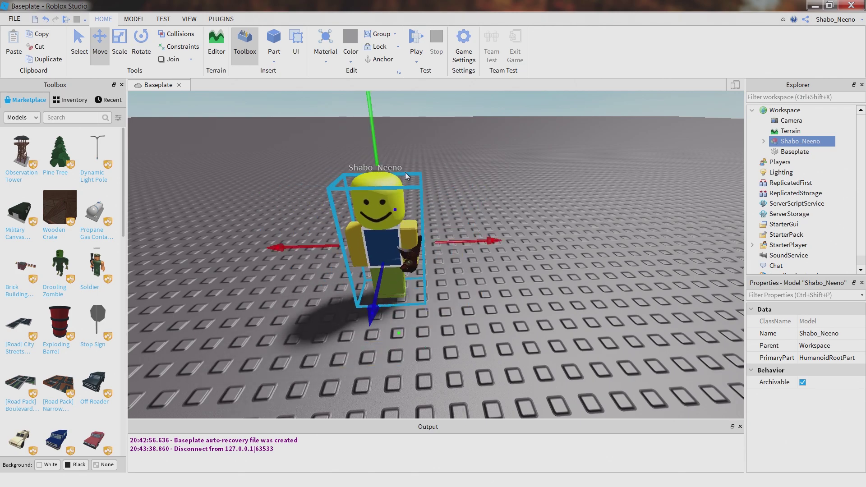
left_click(586, 103)
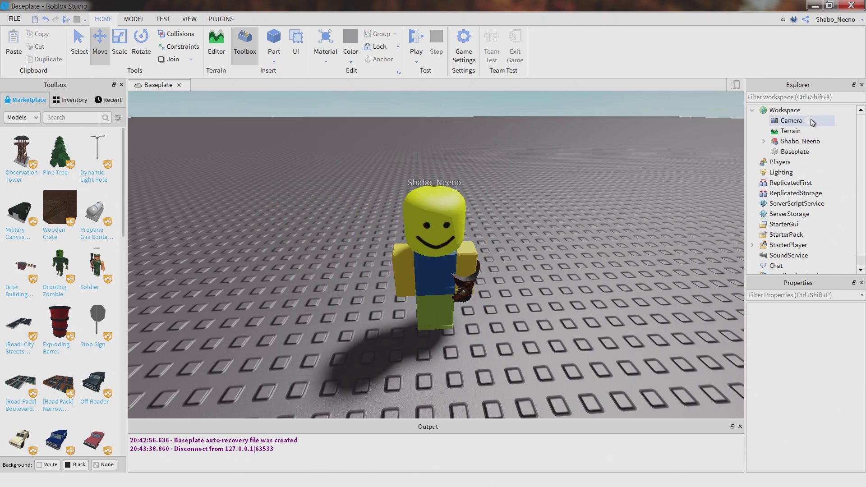
Rename the pasted character model to 'renamed'.
right_click(694, 158)
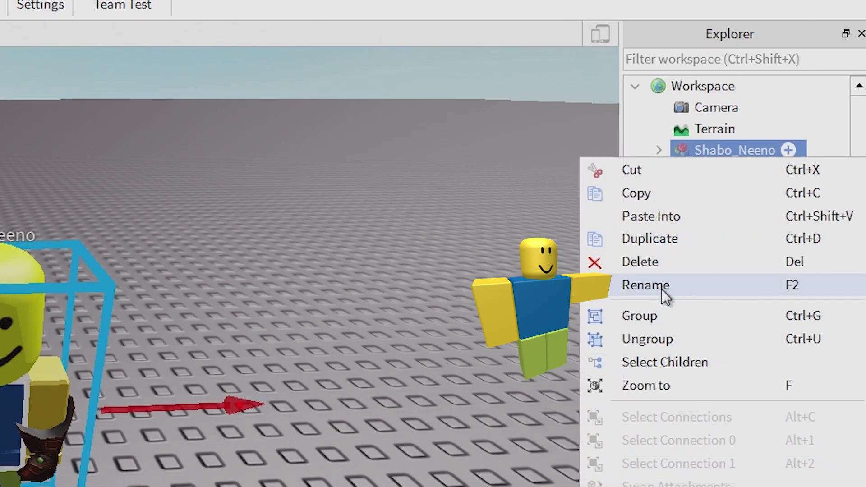
left_click(641, 292)
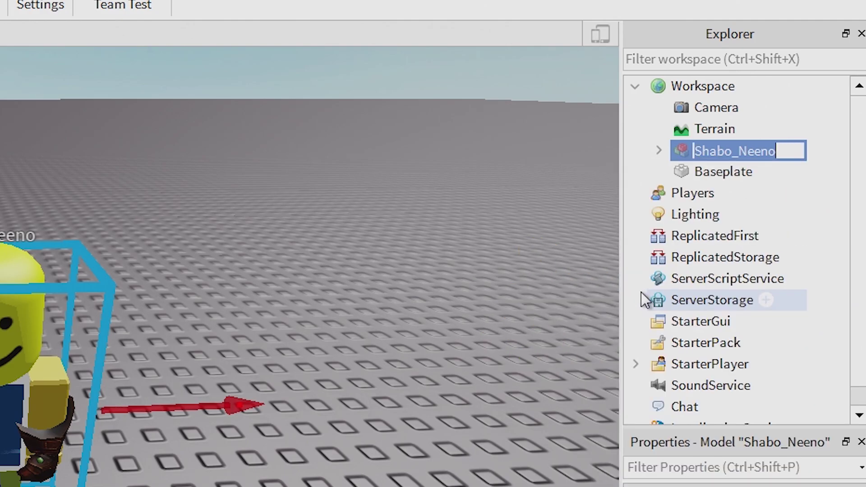
key("BackSpace")
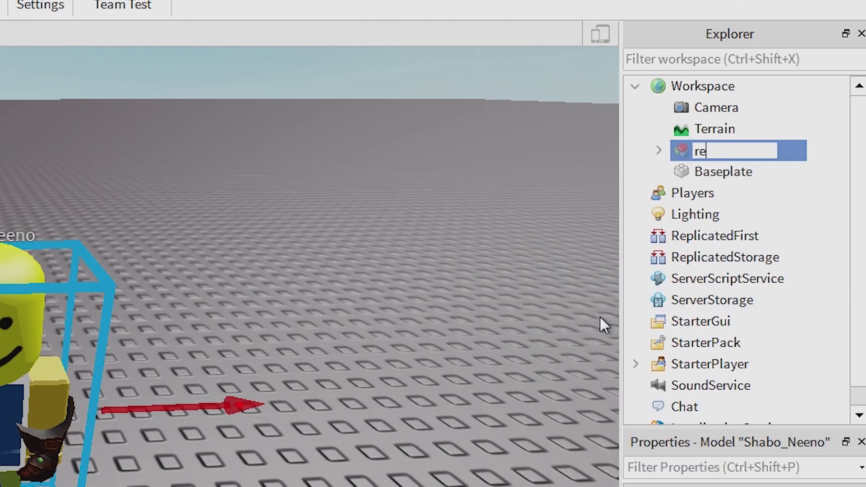
type("renamed")
key("Return")
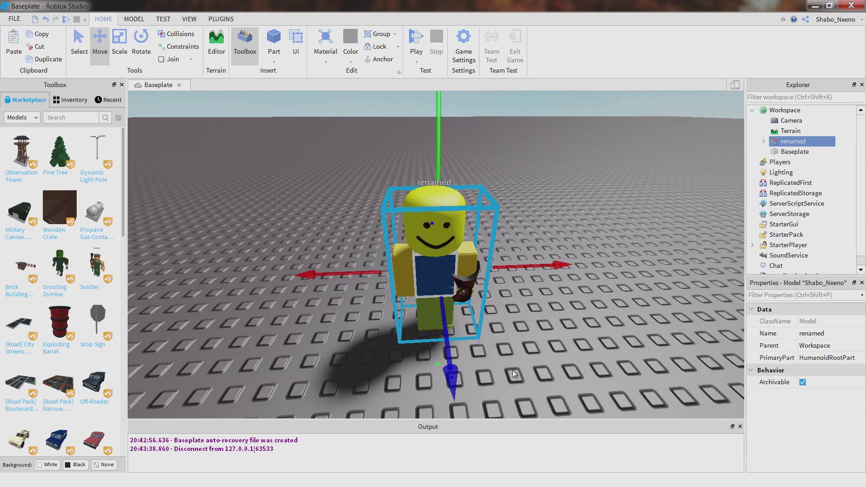
scroll(472, 274, "down", 3)
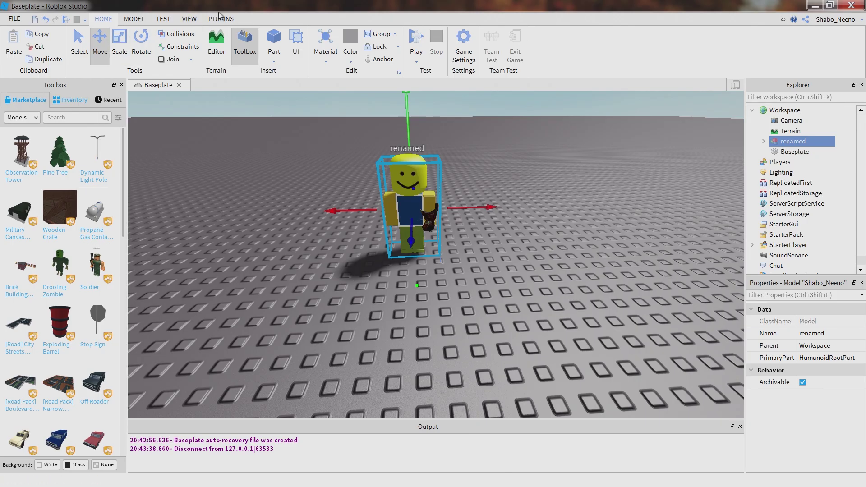
Erase the model's Name property in Properties so 'renamed' becomes blank.
left_click(189, 20)
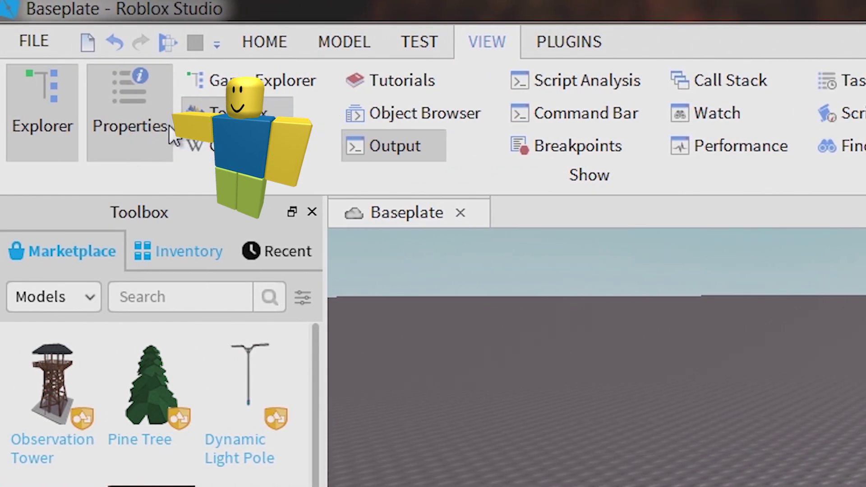
left_click(261, 41)
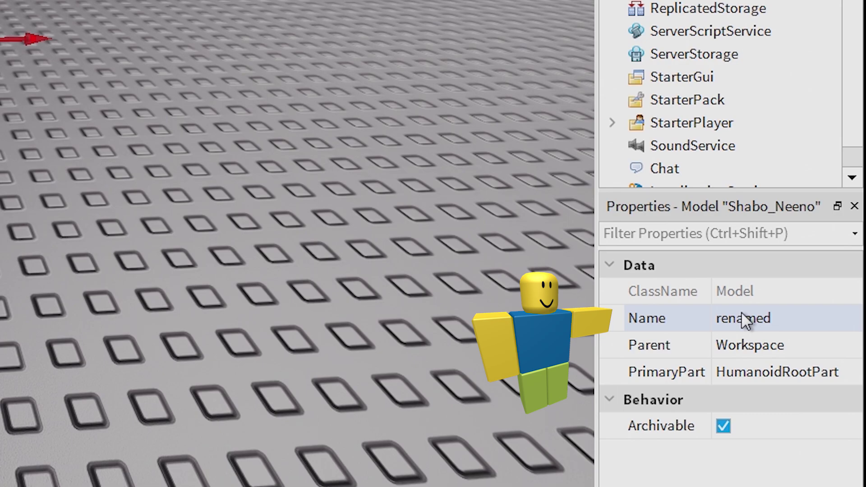
left_click(742, 318)
key("End")
key("BackSpace")
key("BackSpace")
key("BackSpace")
key("BackSpace")
key("BackSpace")
key("BackSpace")
key("BackSpace")
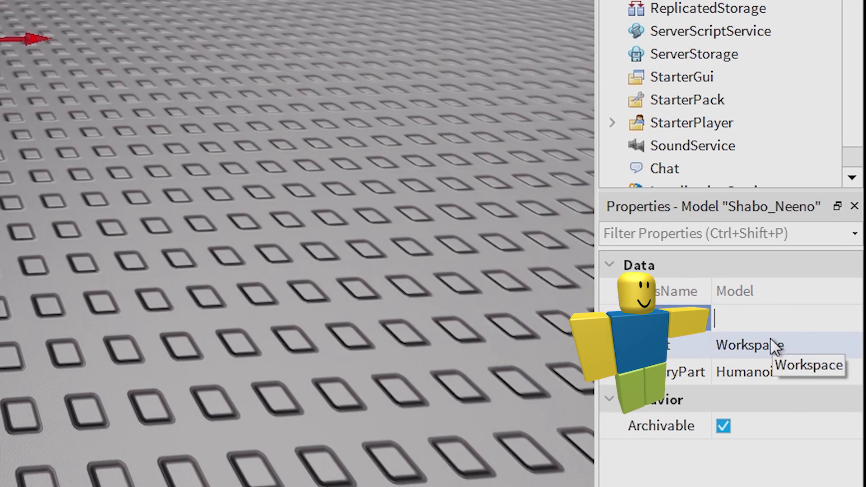
key("Return")
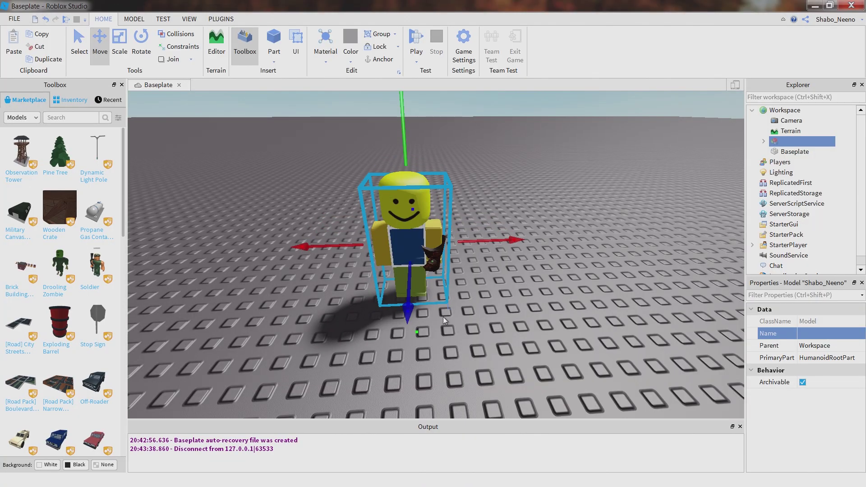
left_click(437, 276)
left_click(440, 341)
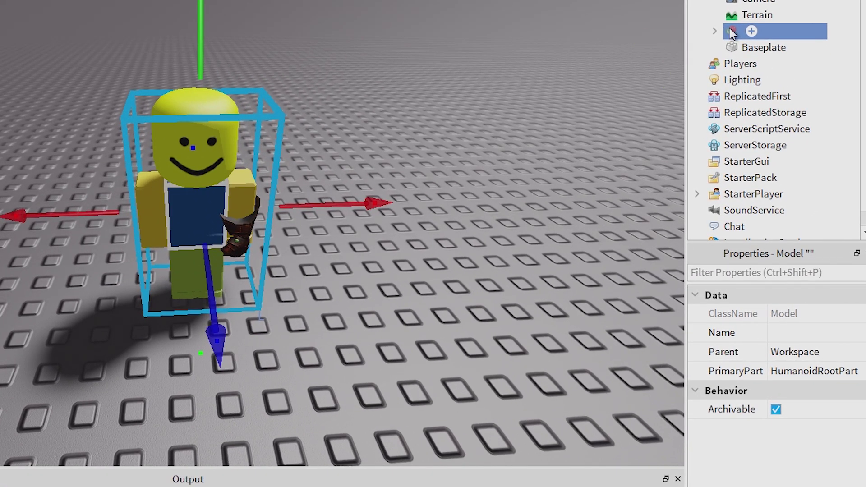
right_click(783, 141)
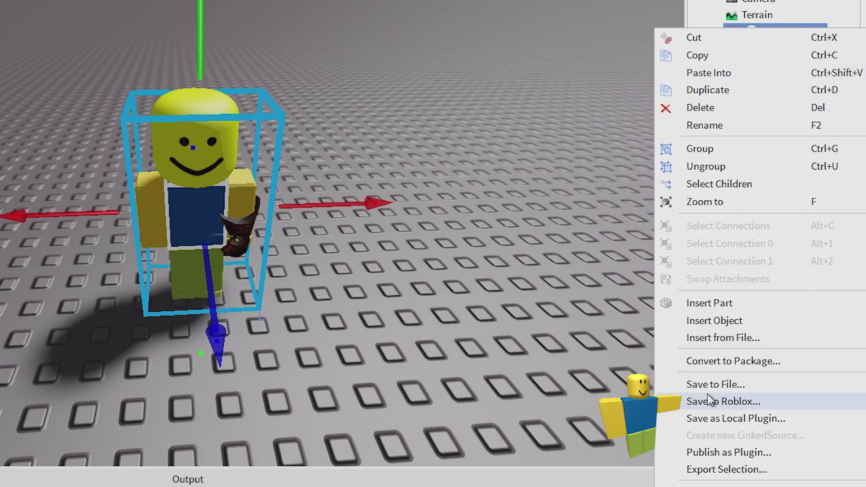
Save the model to Roblox as a new model named 'oi', genre All, copying allowed.
left_click(721, 402)
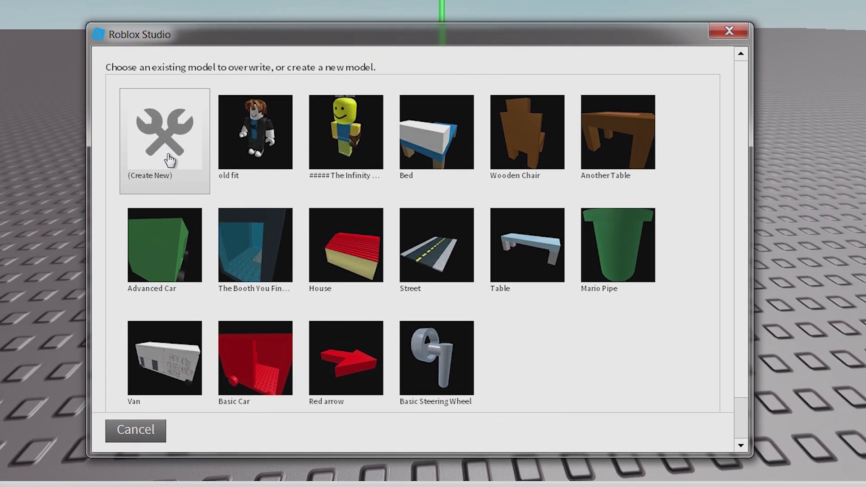
left_click(171, 158)
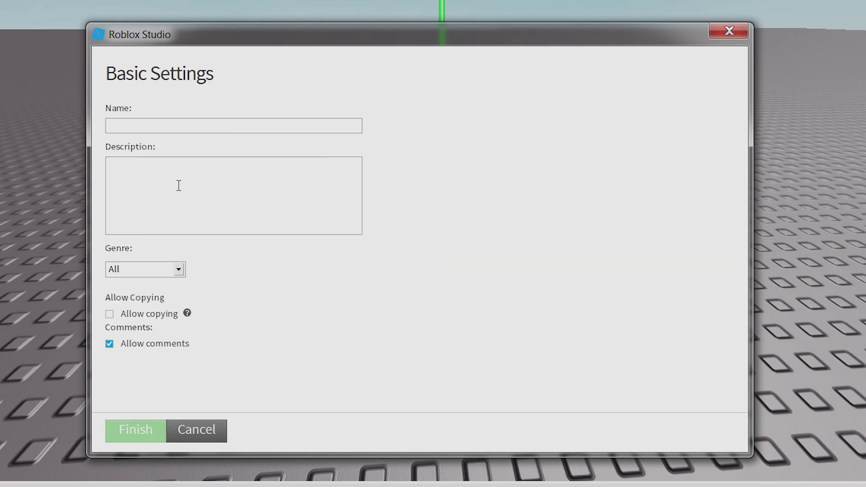
left_click(187, 119)
type("oi")
key("Tab")
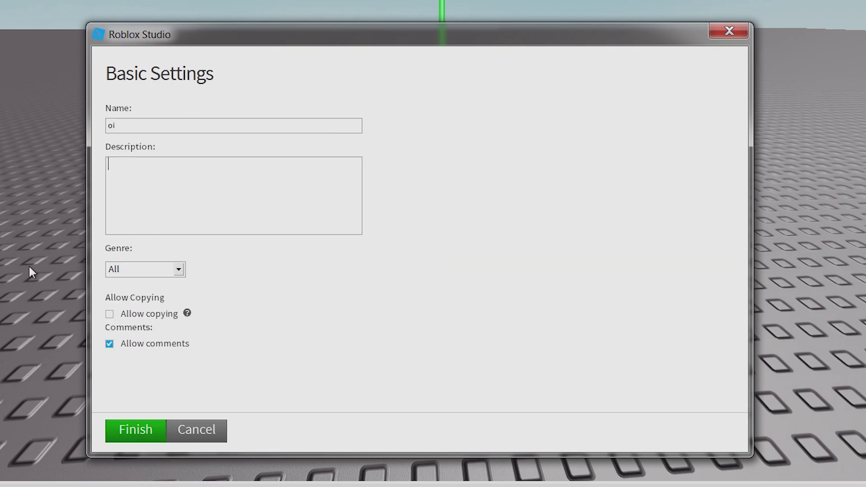
left_click(161, 274)
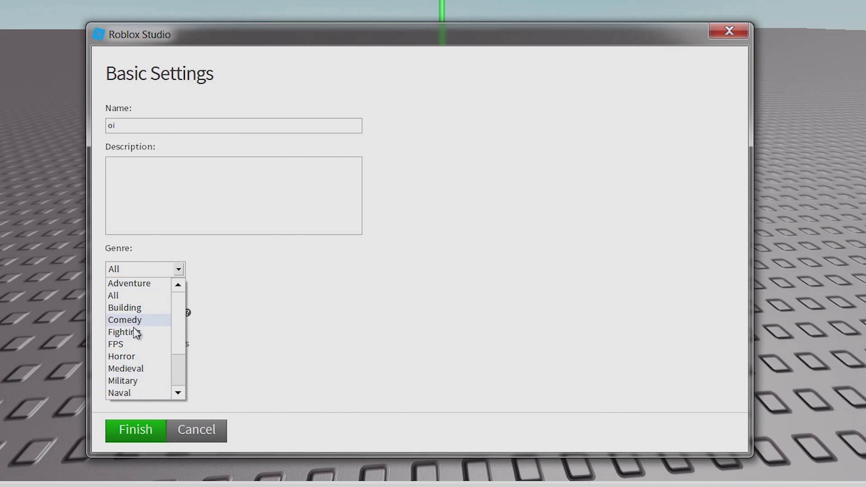
left_click(115, 295)
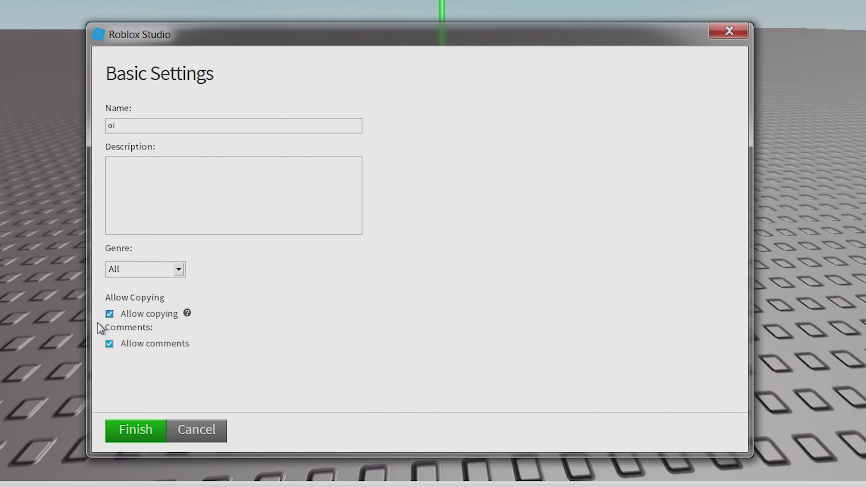
left_click(136, 431)
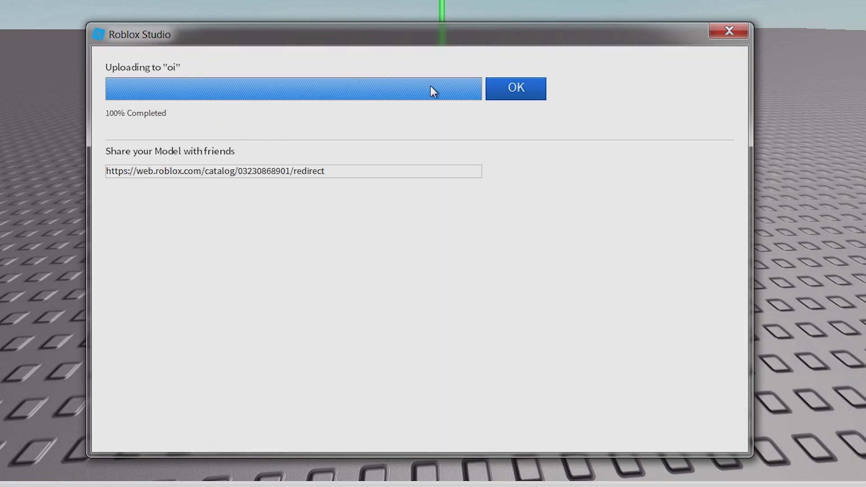
left_click(535, 97)
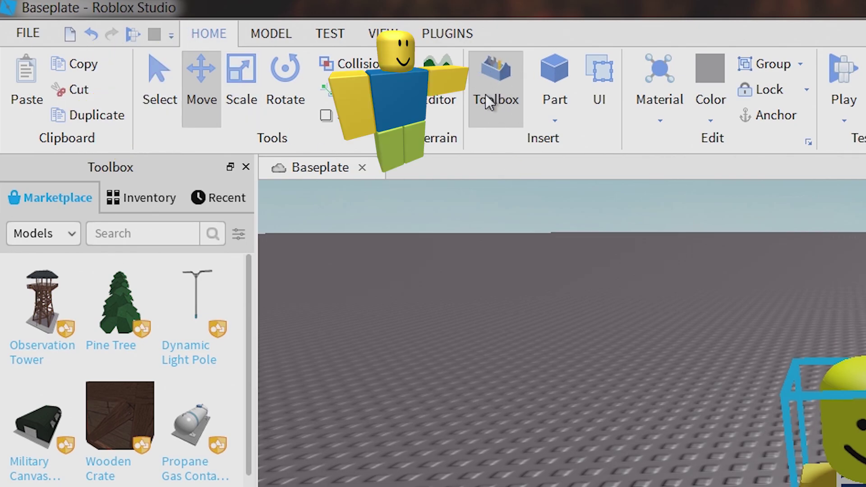
Insert the saved 'oi' model from the Toolbox Inventory onto the Baseplate, then switch to the browser.
left_click(115, 203)
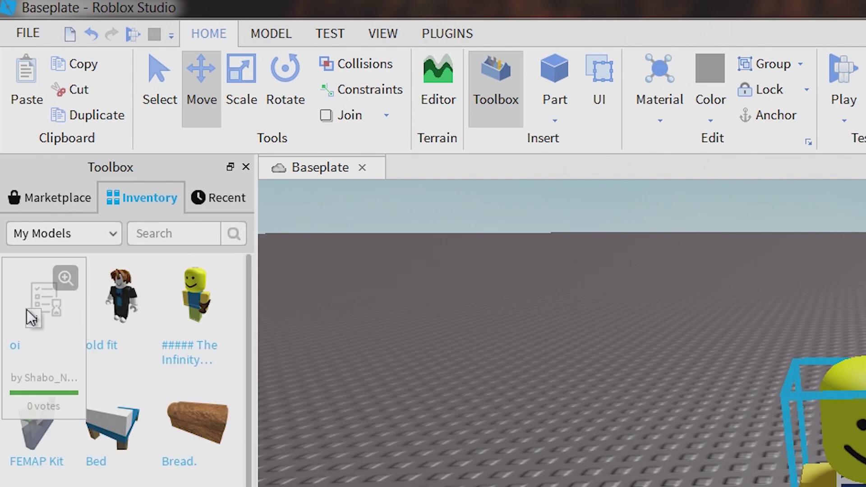
left_click_drag(26, 309, 797, 486)
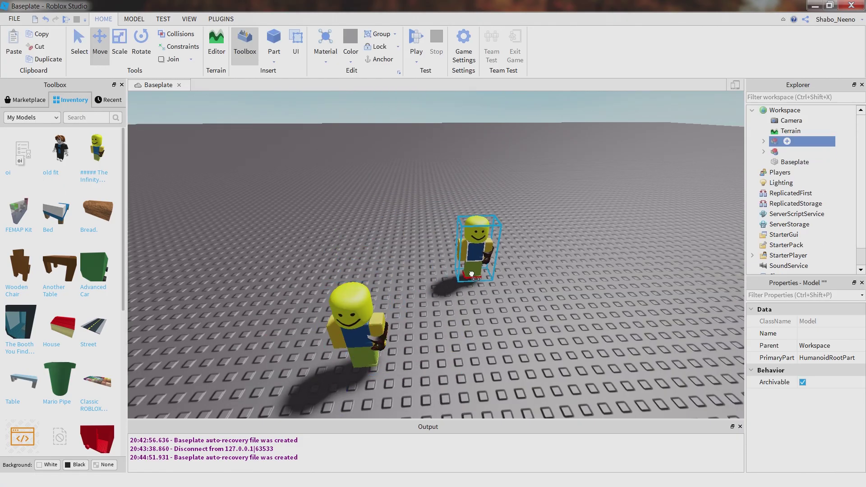
right_click_drag(471, 274, 439, 335)
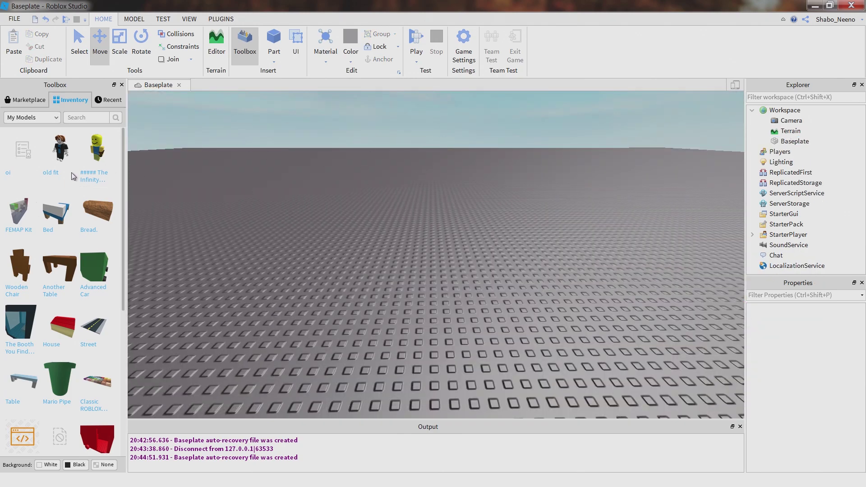
key("alt+Tab")
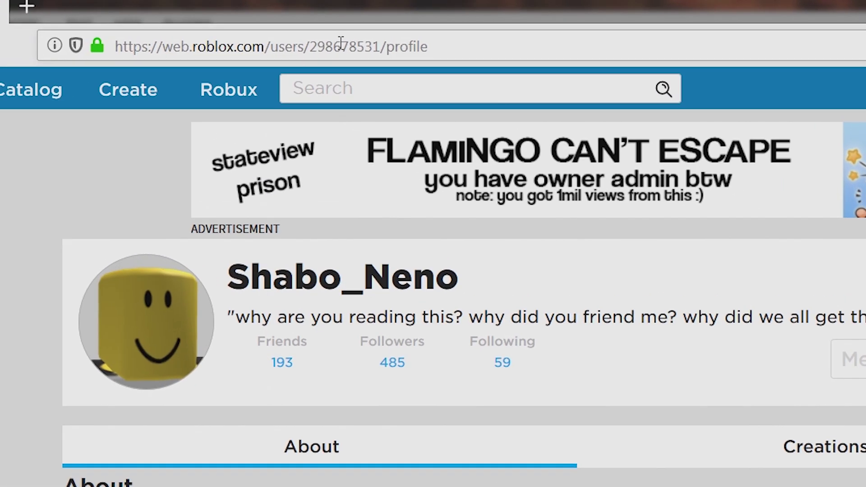
Copy the user ID from the profile URL and start a new play test in Studio.
double_click(303, 28)
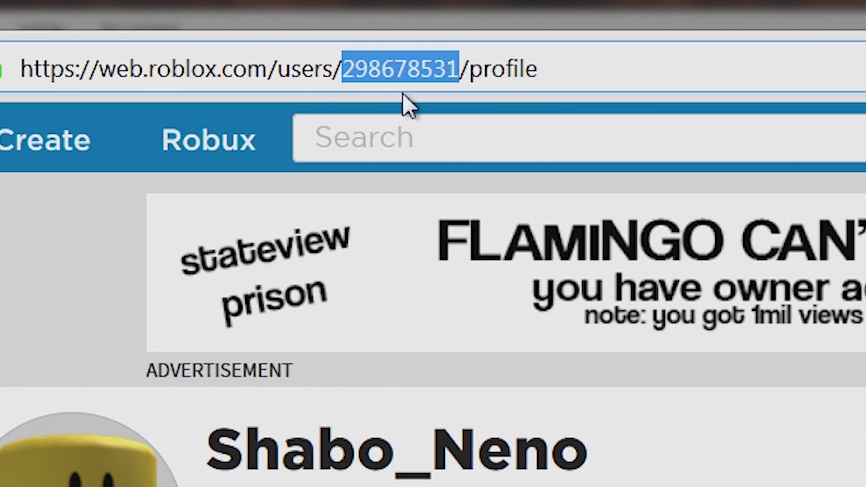
right_click(388, 72)
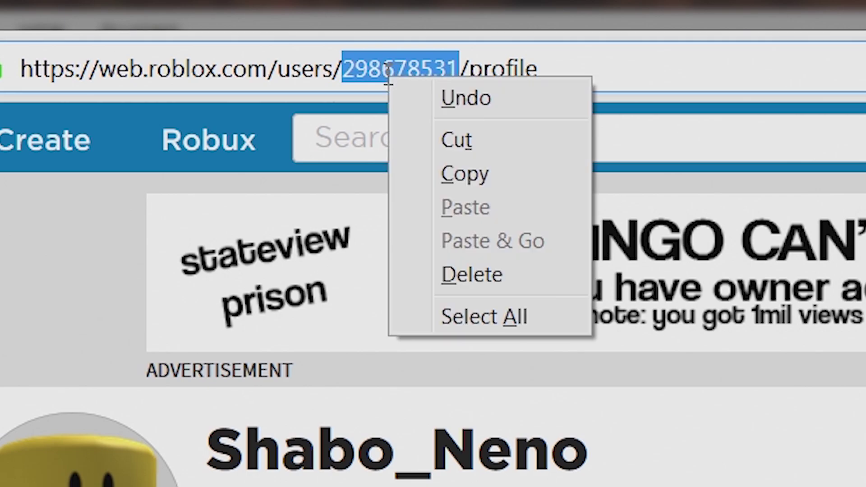
left_click(444, 175)
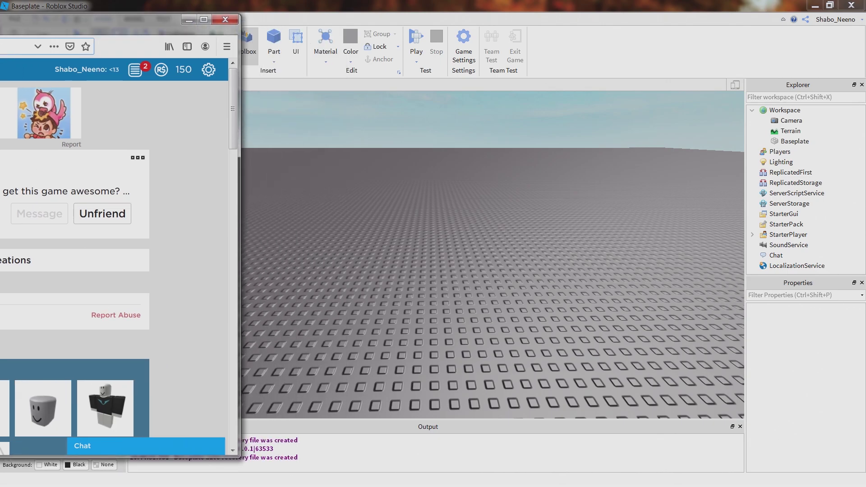
key("alt+Tab")
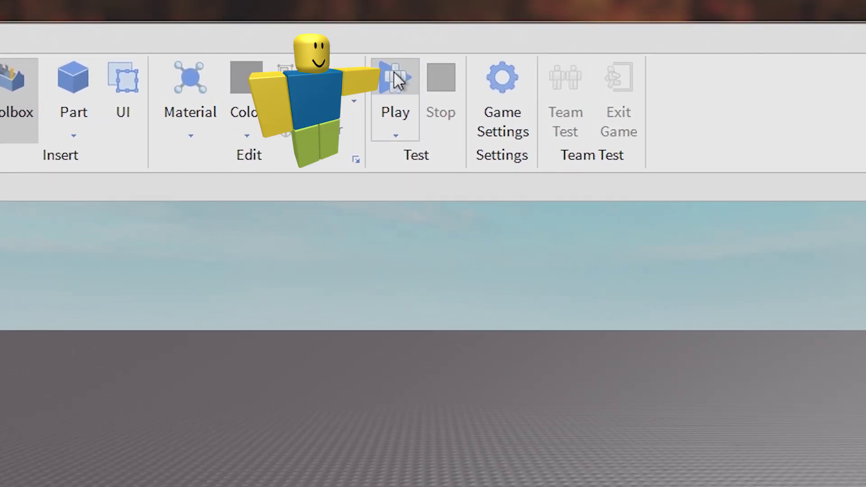
left_click(395, 78)
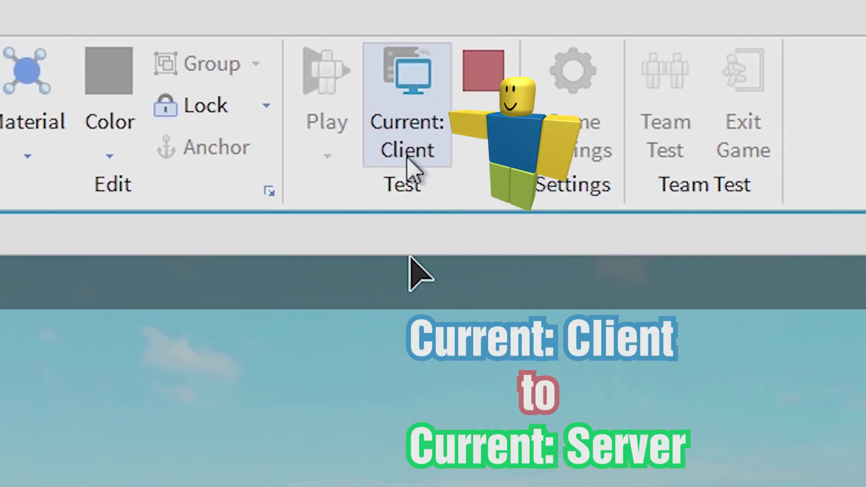
Switch the play test to the server view and select the test player under Players.
left_click(409, 162)
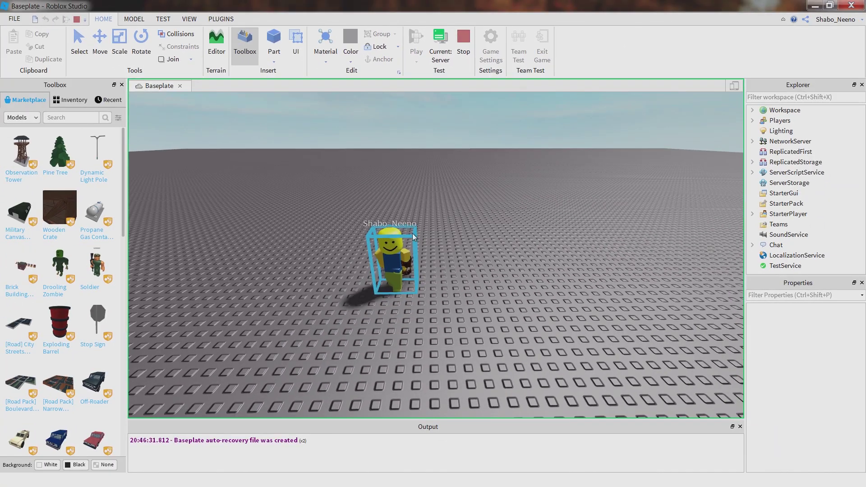
left_click(753, 110)
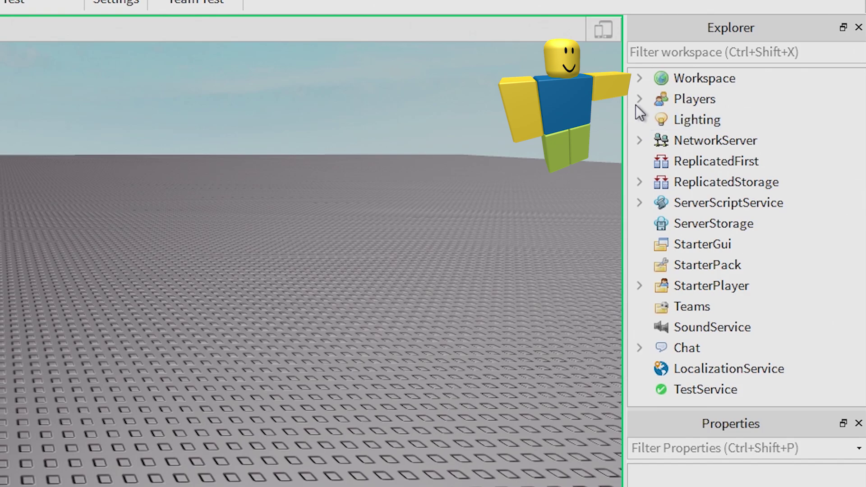
left_click(640, 98)
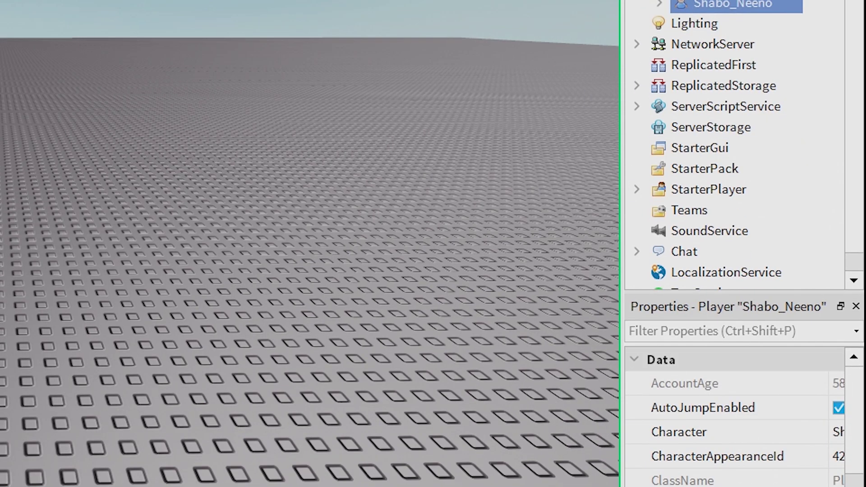
mouse_move(668, 471)
left_mouse_down()
mouse_move(713, 463)
mouse_move(668, 460)
left_mouse_up()
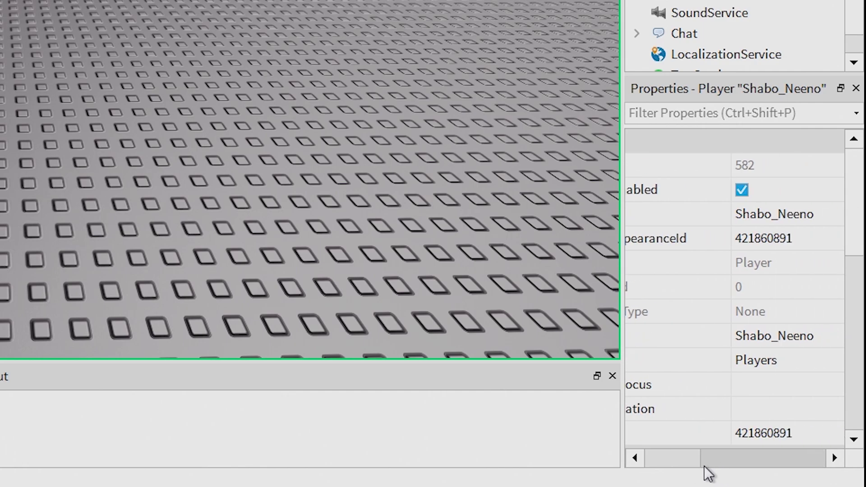
scroll(700, 406, "down", 1)
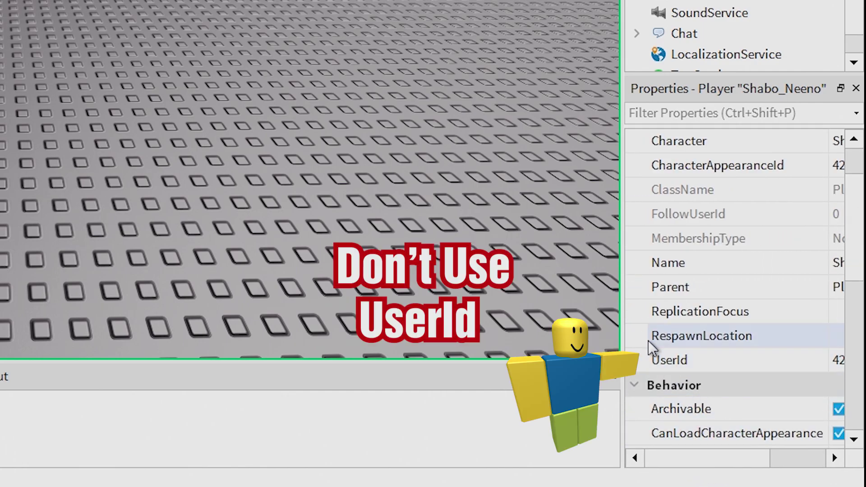
left_click_drag(681, 455, 698, 456)
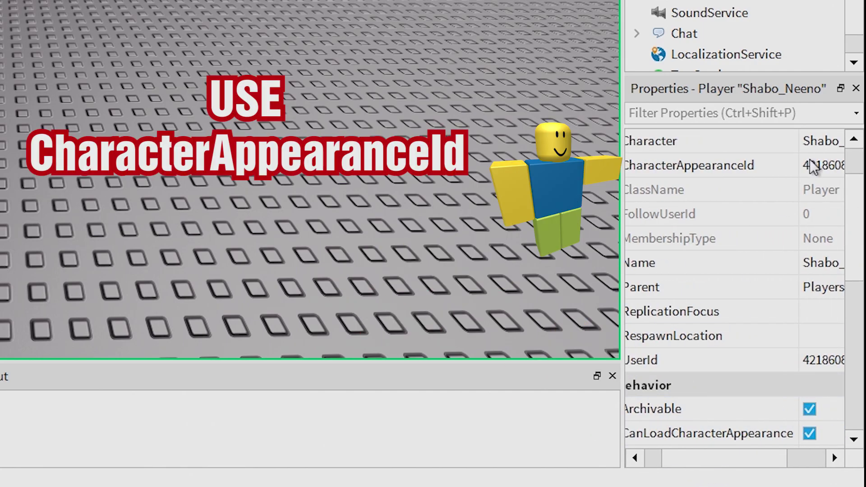
scroll(720, 361, "up", 1)
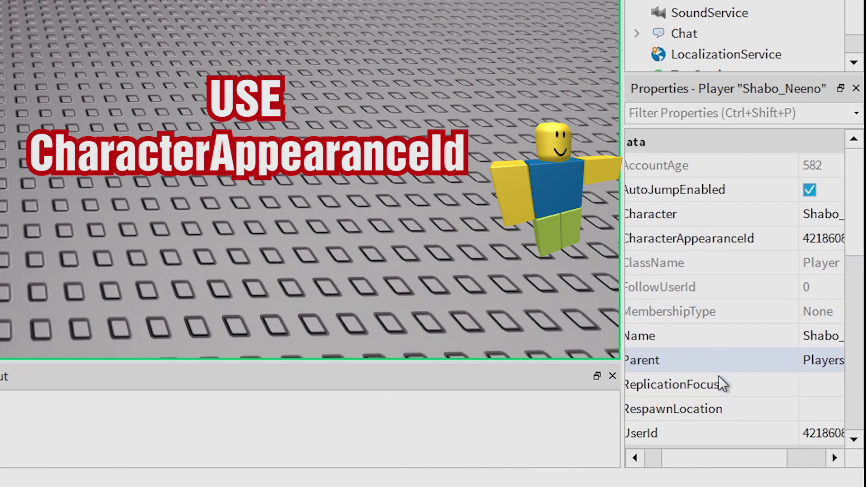
left_click_drag(700, 459, 703, 410)
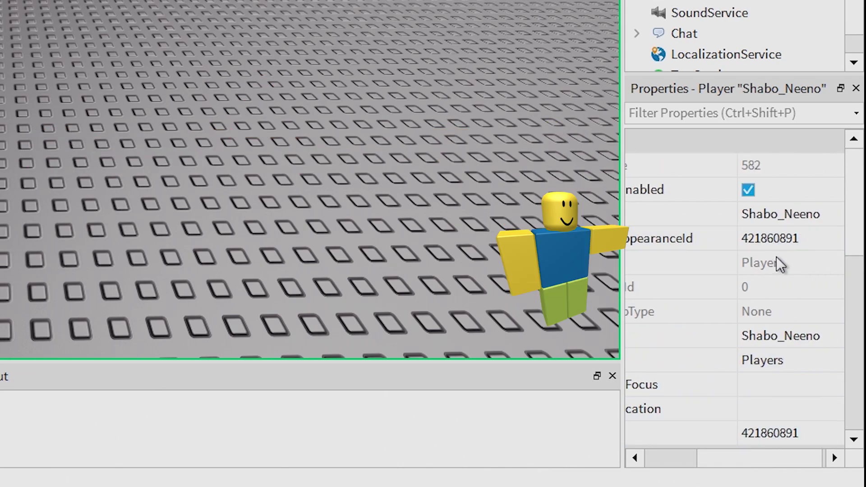
Replace the player's CharacterAppearanceId with the copied user ID.
left_click(782, 233)
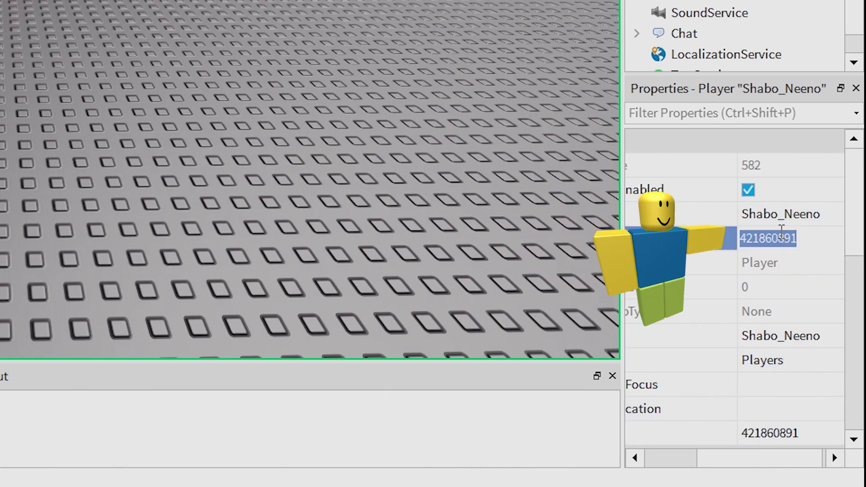
key("BackSpace")
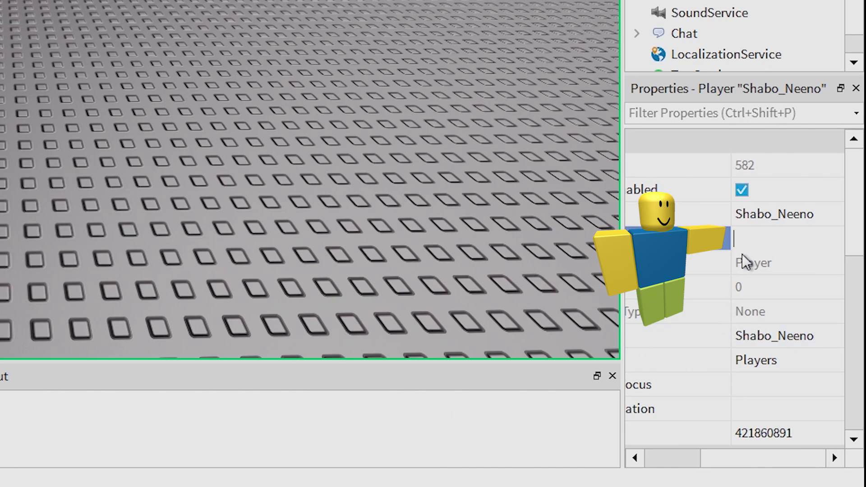
right_click(736, 237)
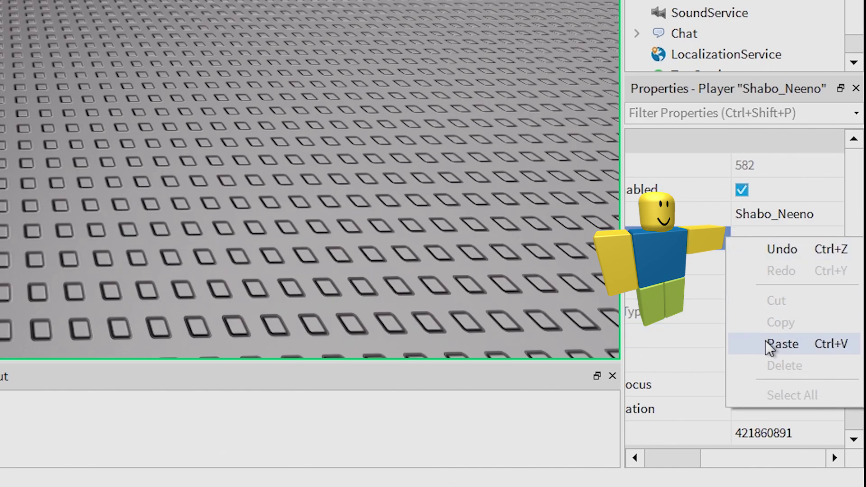
left_click(783, 344)
key("Return")
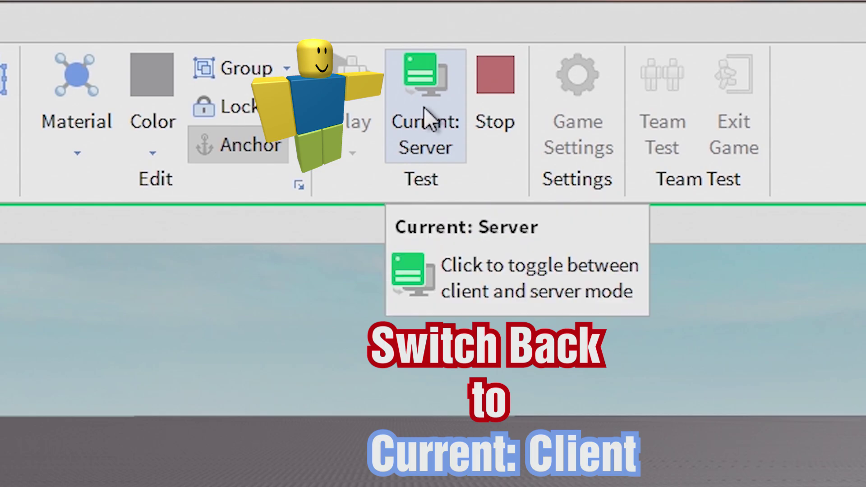
Back on the client, reset the character through the in-game menu so it respawns in the new outfit.
left_click(427, 119)
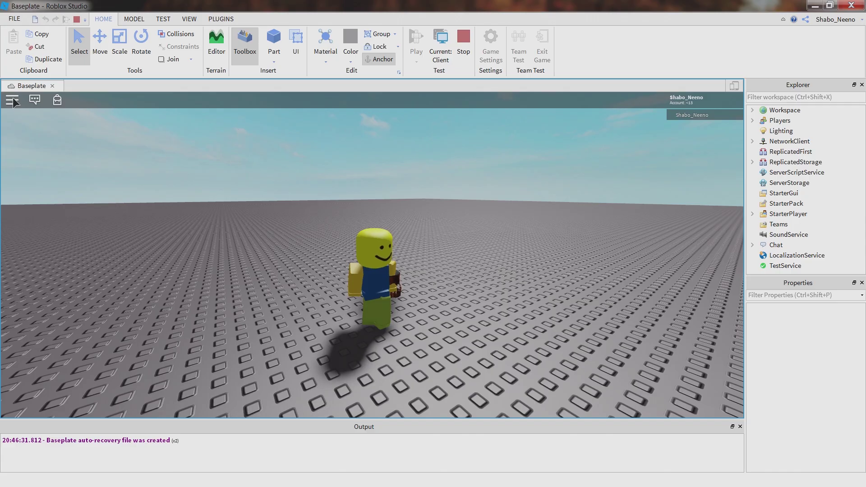
left_click(12, 100)
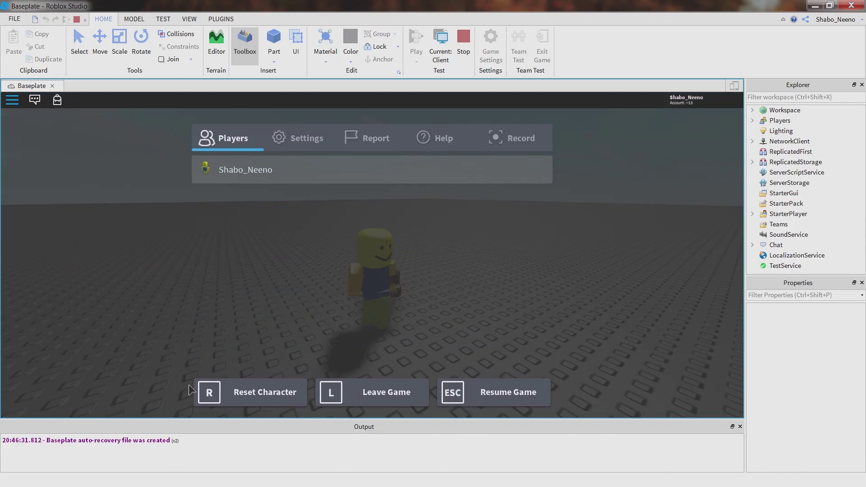
key("r")
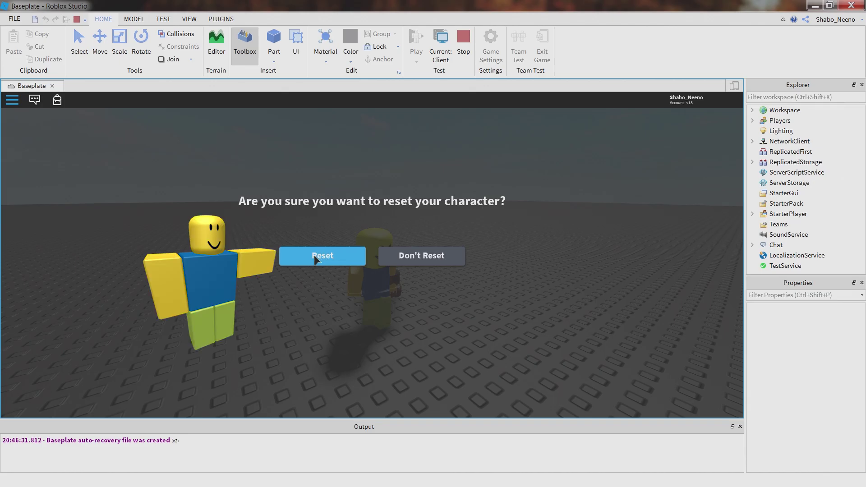
left_click(316, 258)
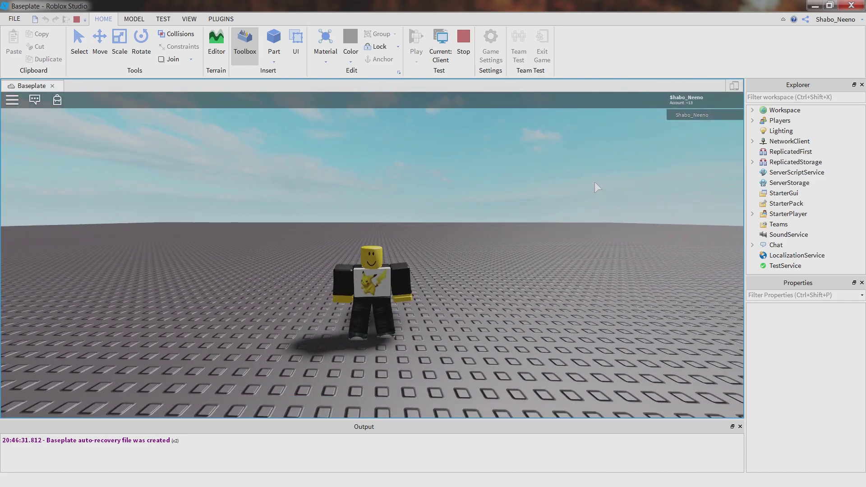
Copy the Shabo_Neeno character model from Workspace and stop the play test.
left_click(754, 110)
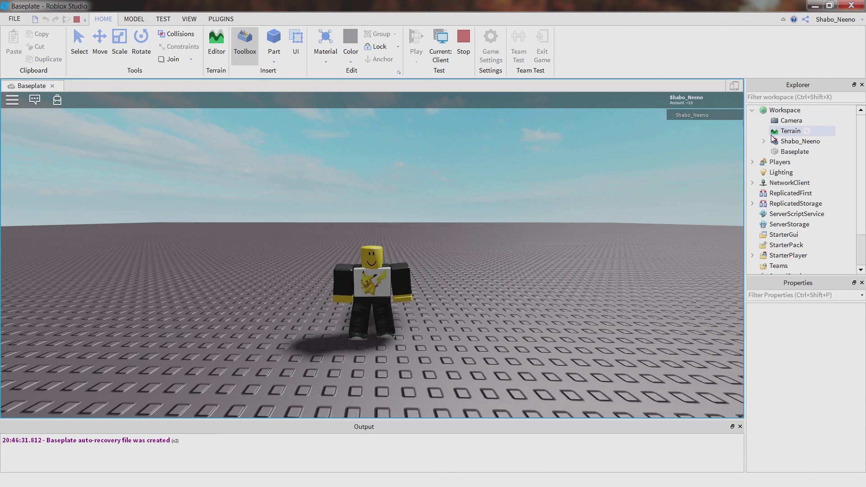
right_click(770, 142)
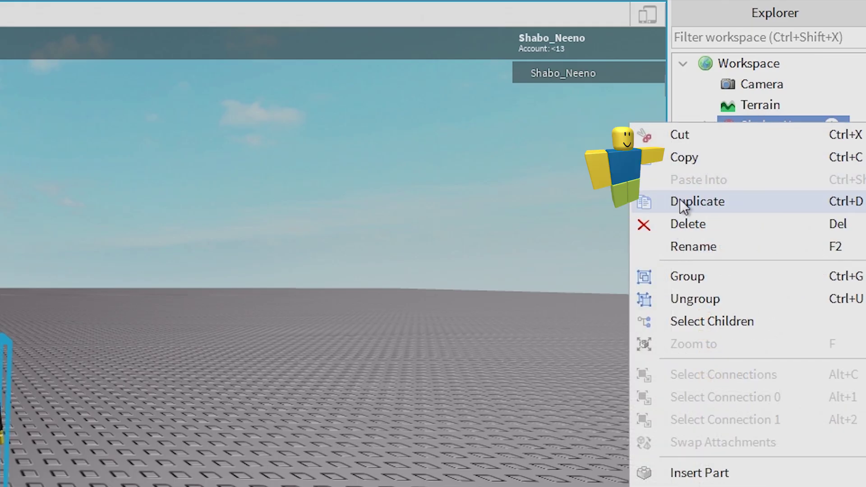
left_click(658, 157)
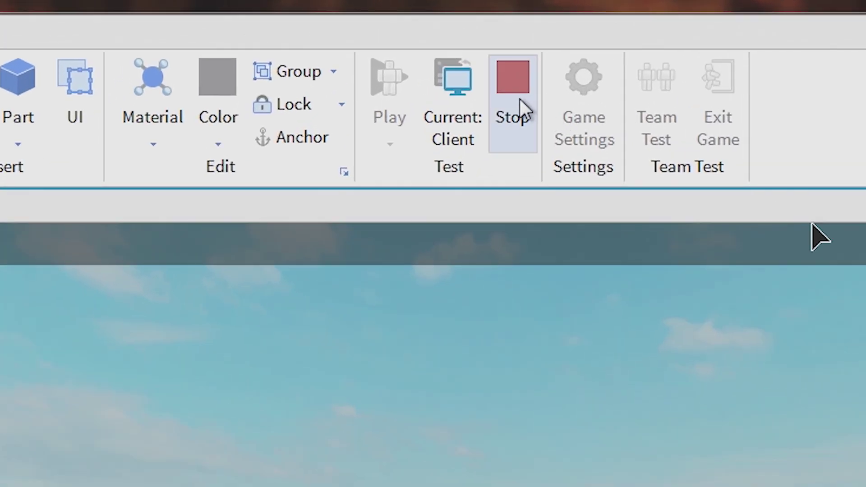
left_click(467, 44)
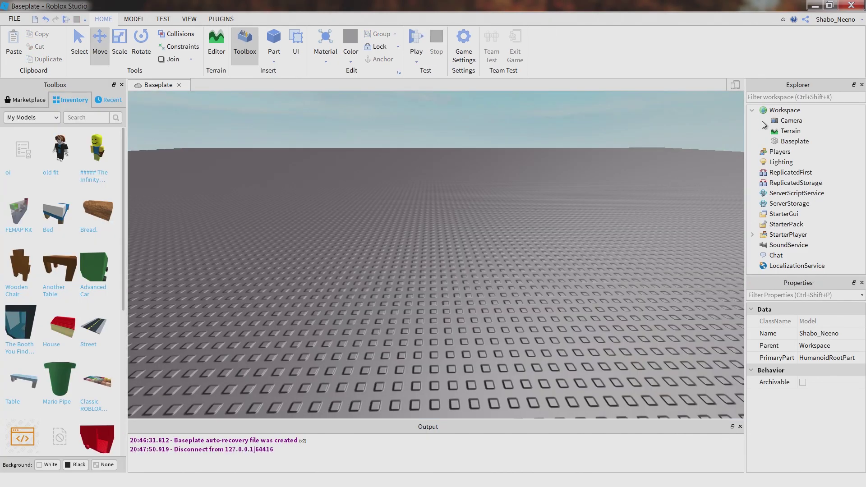
Paste the copied character into Workspace.
left_click(769, 110)
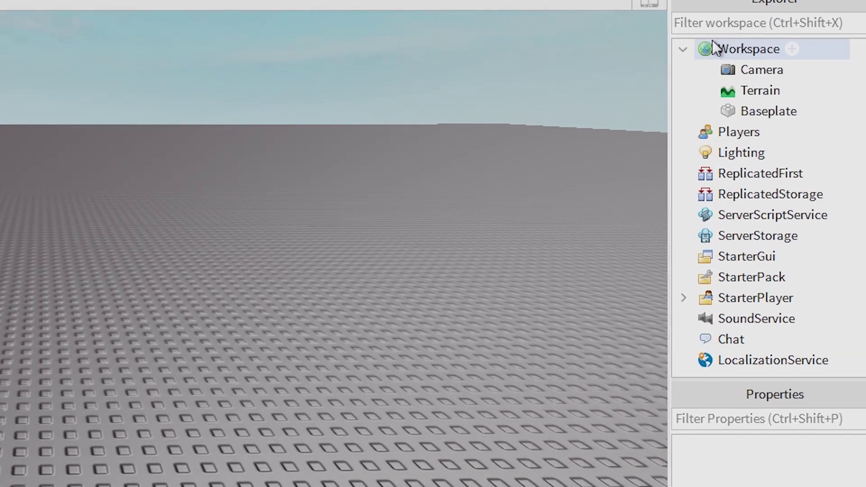
right_click(713, 43)
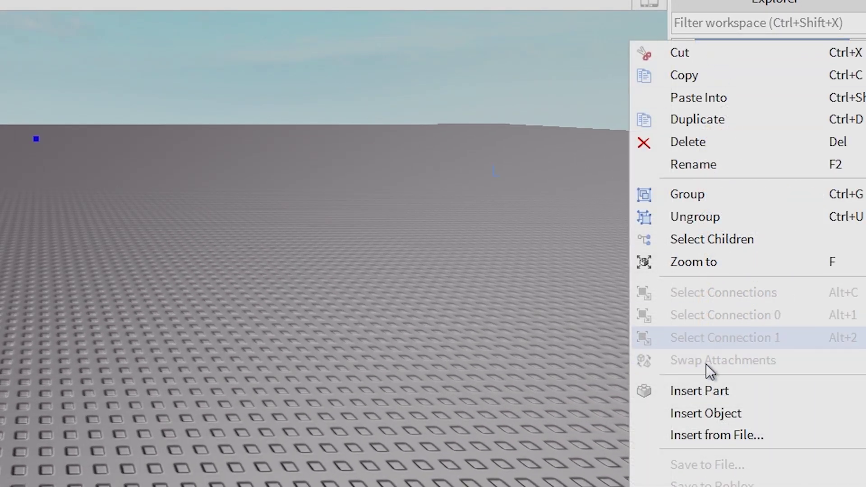
left_click(695, 99)
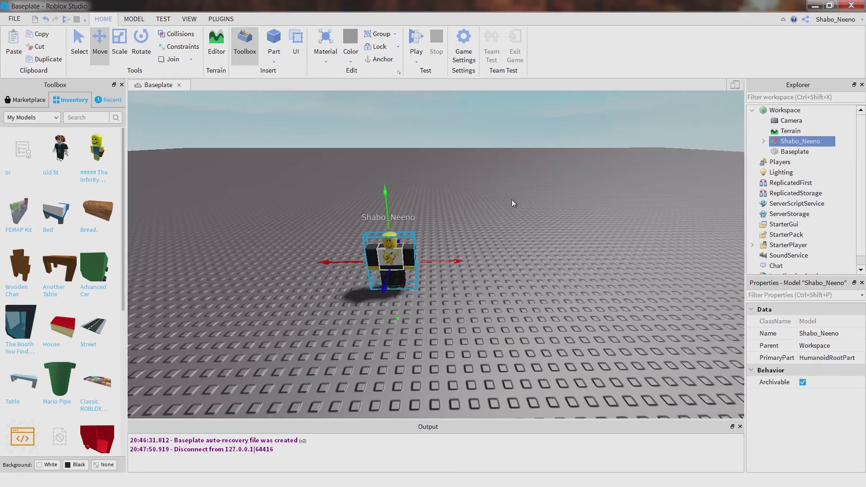
left_click(440, 271)
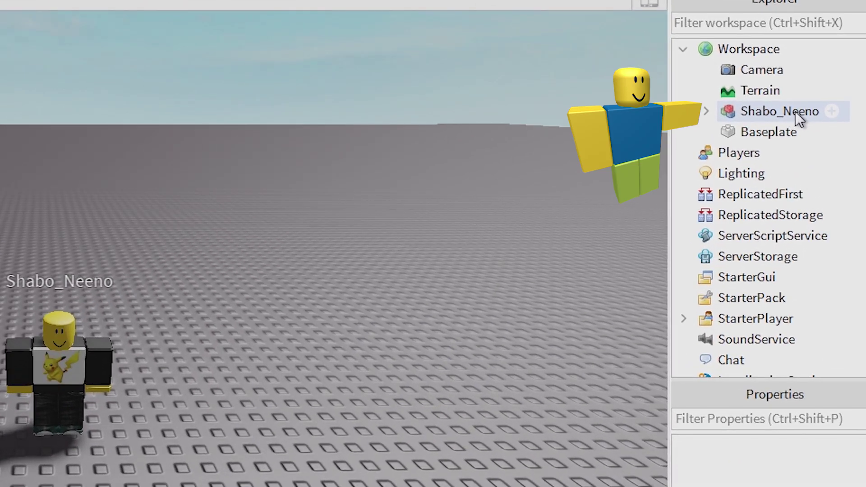
Rename the pasted character from Shabo_Neeno to Shabo_Neno.
right_click(797, 128)
left_click(765, 218)
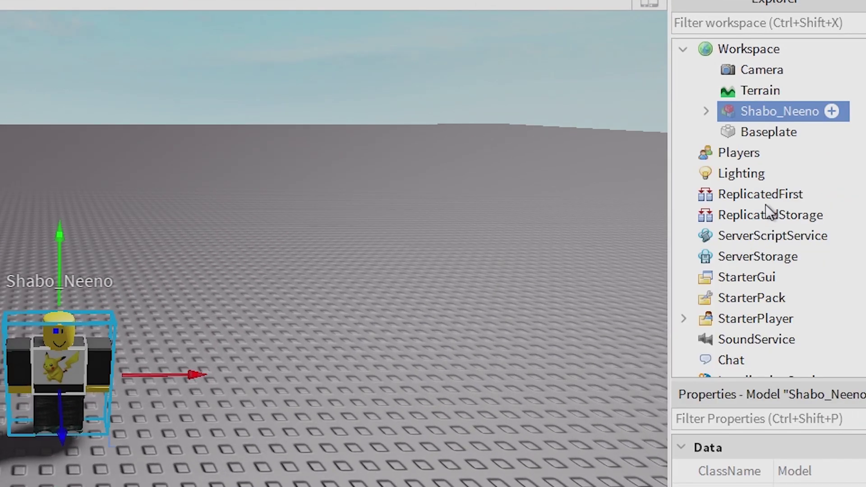
left_click(801, 112)
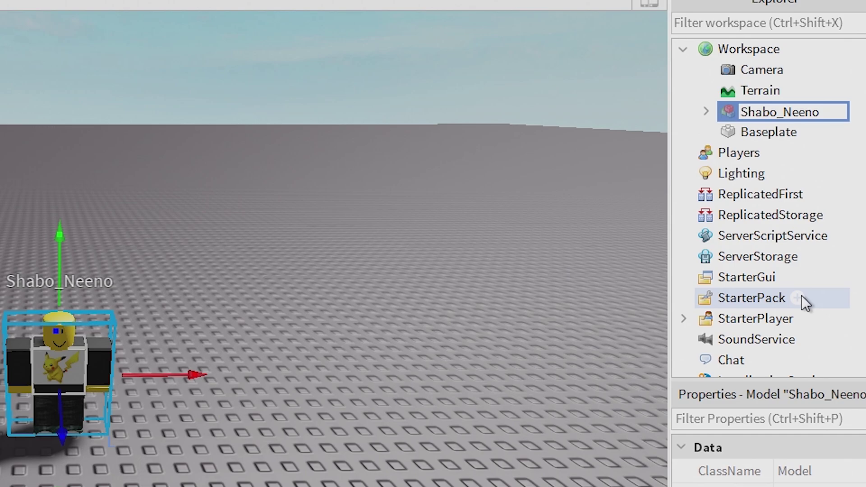
key("BackSpace")
key("Return")
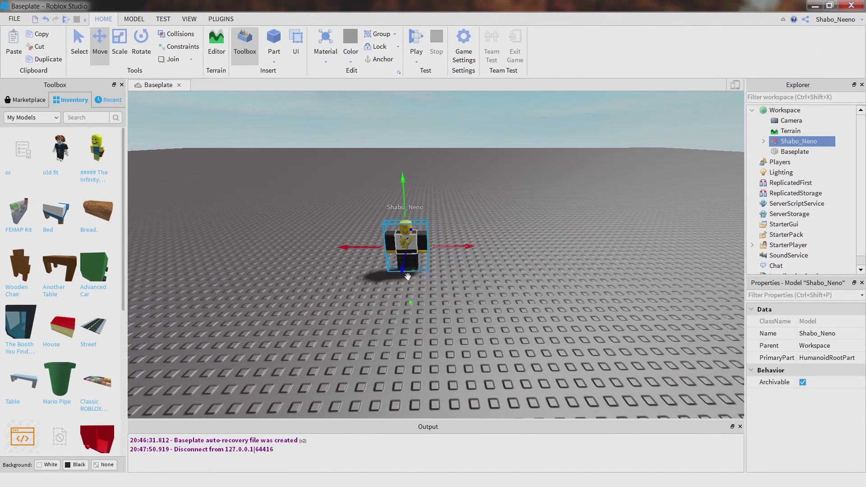
Move Shabo_Neno right and closer to the camera on the baseplate.
left_click_drag(408, 276, 453, 289)
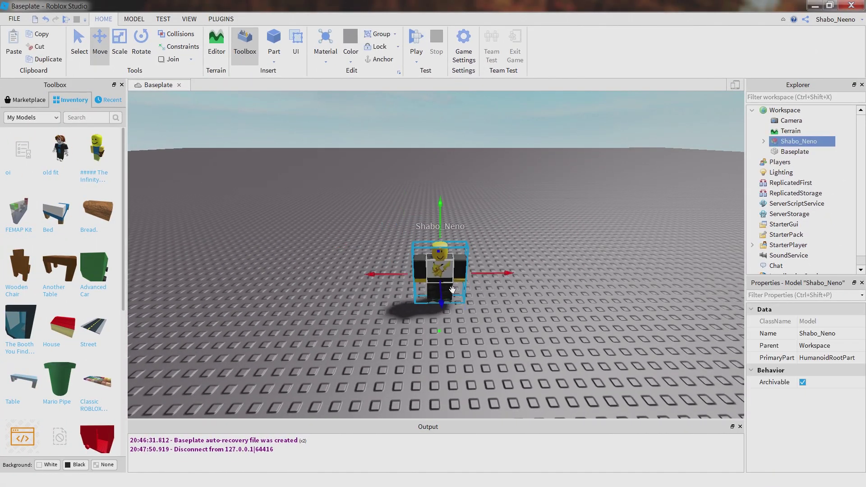
left_click(446, 212)
left_click(799, 141)
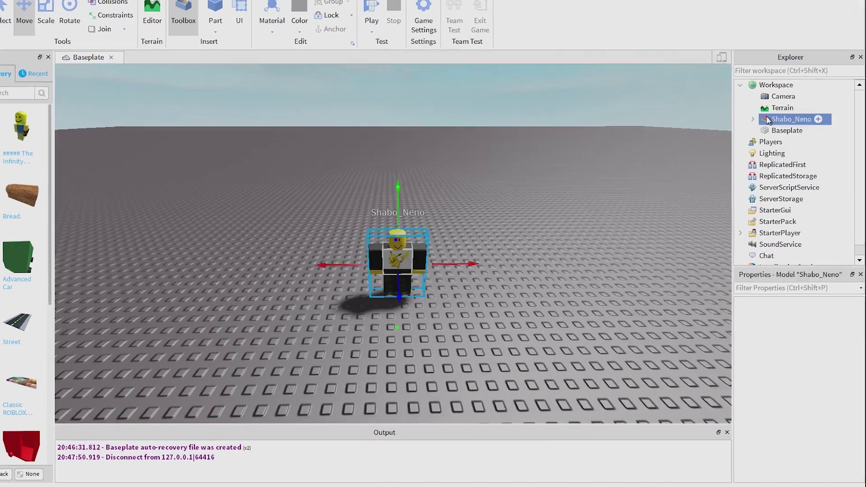
right_click(799, 142)
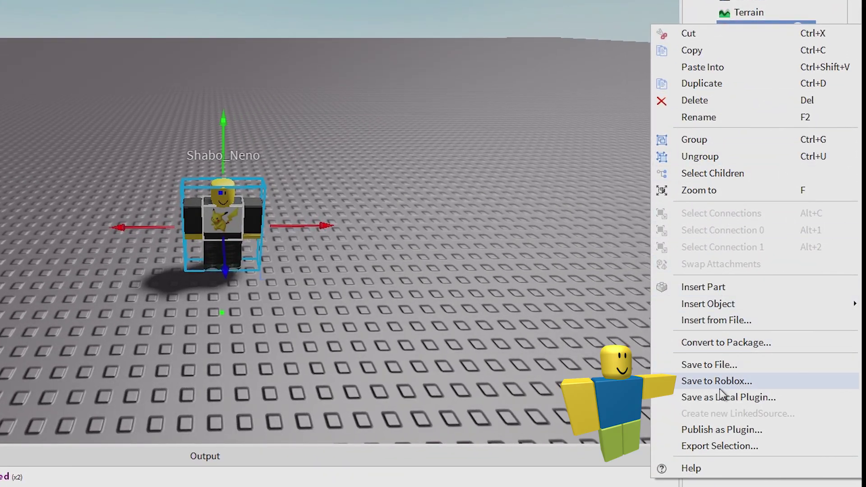
Save Shabo_Neno to Roblox as a brand-new model named '.'.
left_click(713, 382)
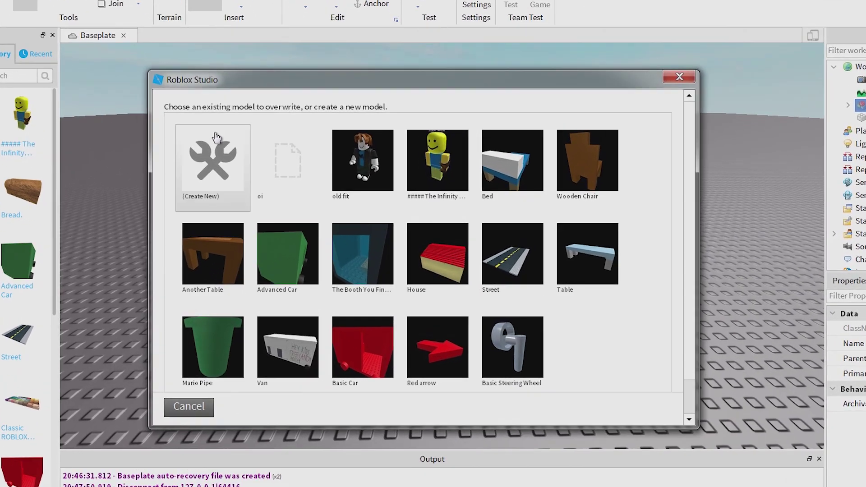
left_click(216, 137)
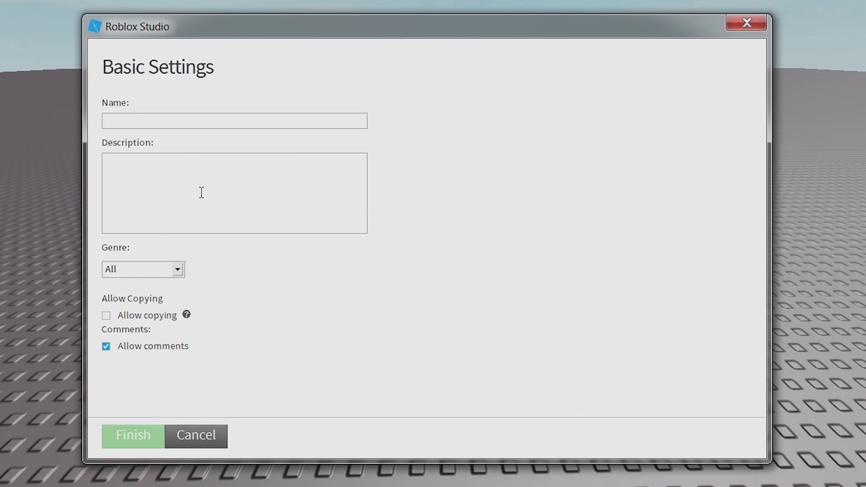
type(".")
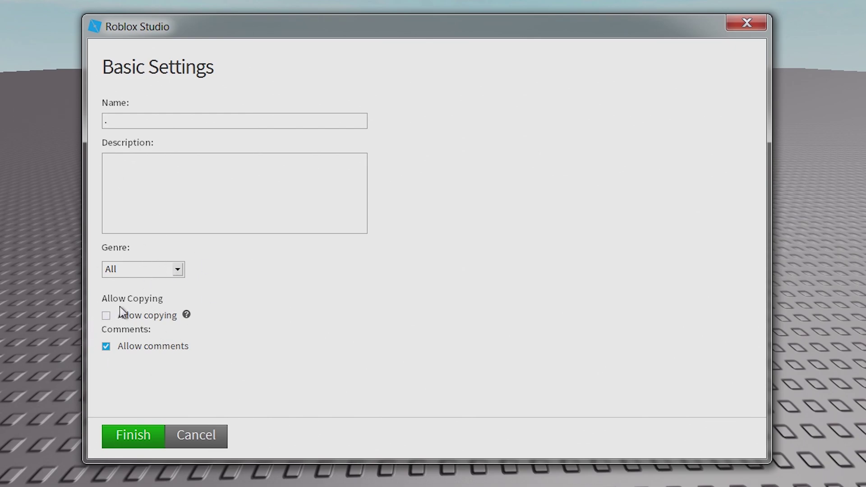
left_click(134, 436)
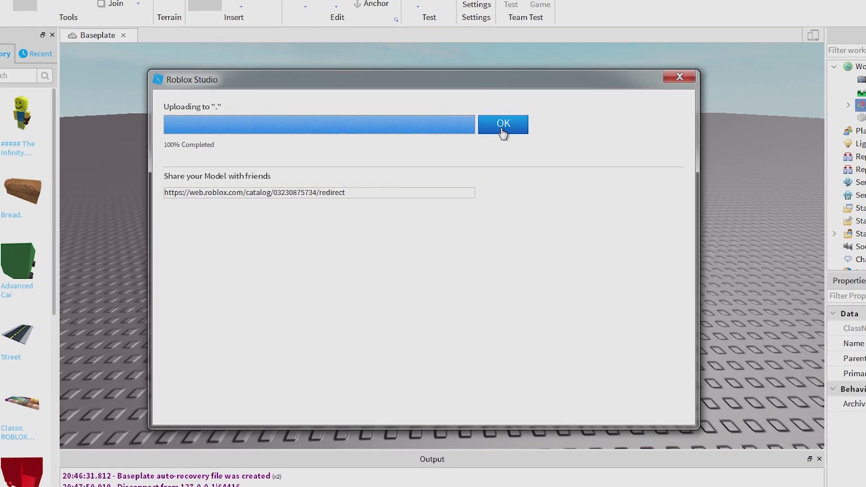
left_click(526, 83)
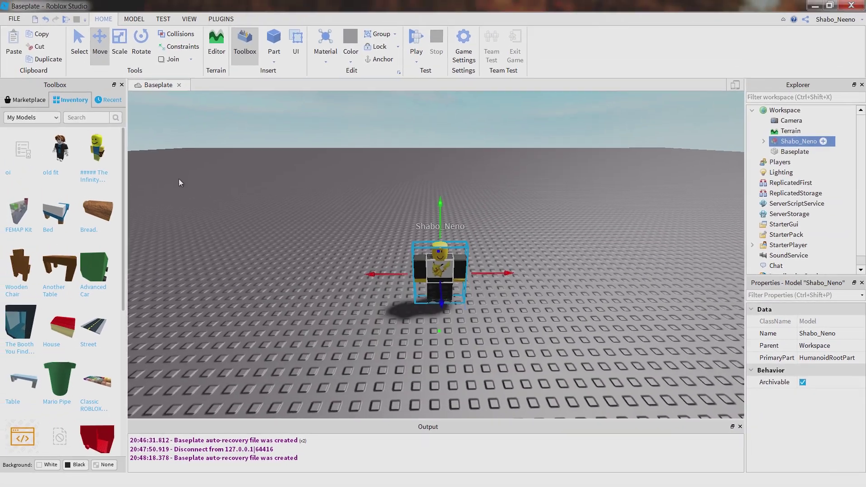
Refresh My Models in the Inventory, then insert the newly saved character and place it beside Shabo_Neno.
left_click(27, 100)
left_click(71, 101)
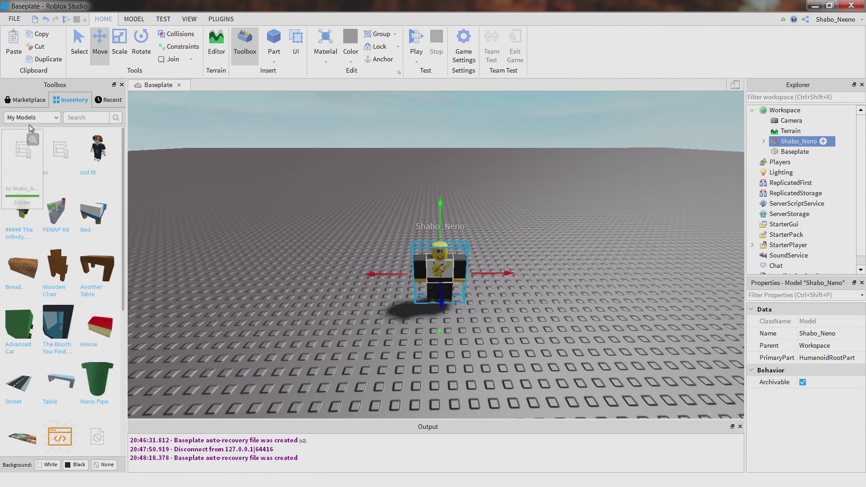
left_click(26, 163)
left_click_drag(26, 163, 444, 261)
left_click_drag(440, 229, 313, 352)
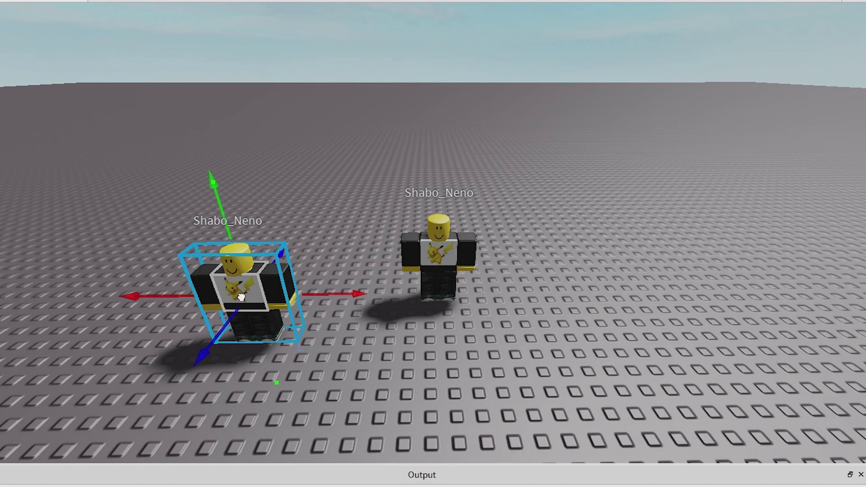
left_click_drag(241, 297, 271, 255)
Add the yellow noob and the 'old fit' models to the baseplate, then reposition the middle Shabo_Neno.
left_click_drag(22, 207, 367, 224)
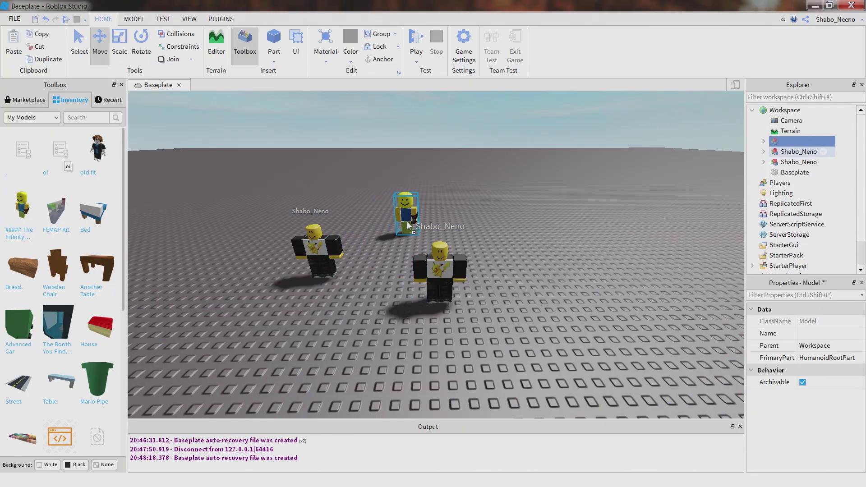
left_click_drag(92, 162, 535, 259)
left_click(399, 207)
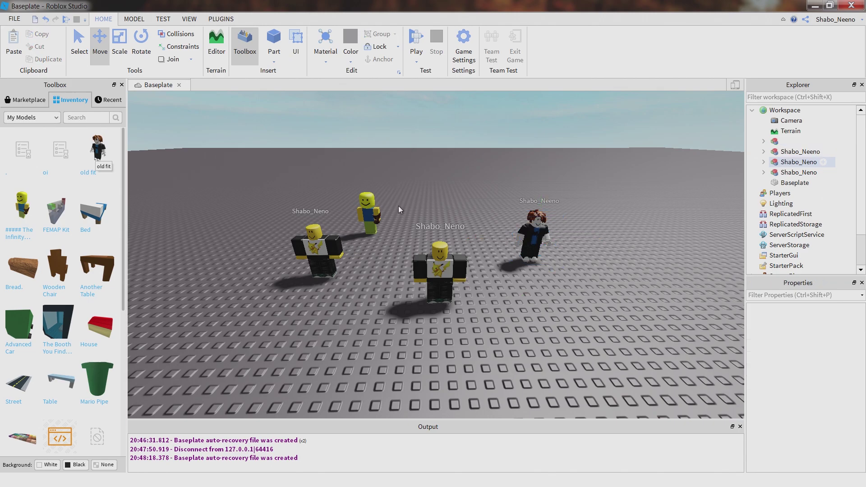
left_click_drag(432, 292, 460, 295)
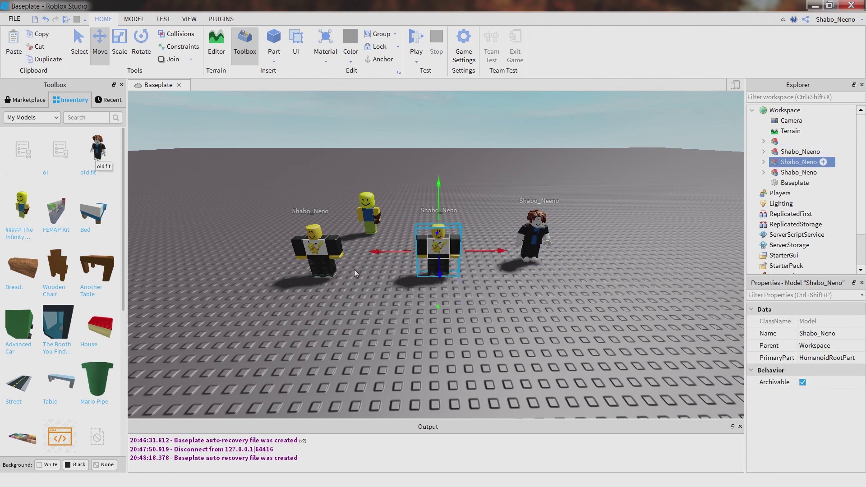